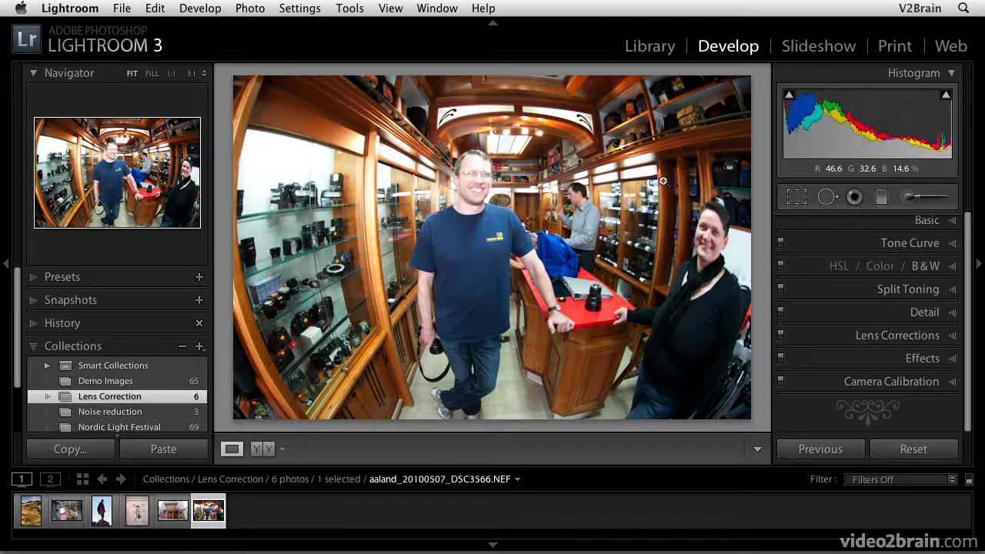
Enable lens profile corrections for the shop photo, using the Nikon make and the AF DX Fisheye-Nikkor 10.5mm f/2.8G ED model
{"action": "left_click", "coordinate": [953, 337]}
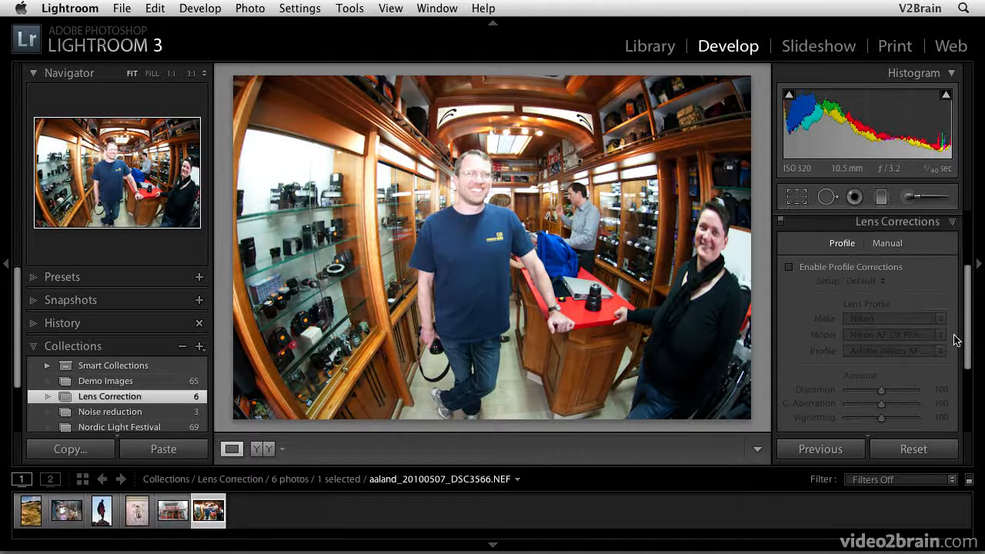
{"action": "left_click", "coordinate": [789, 267]}
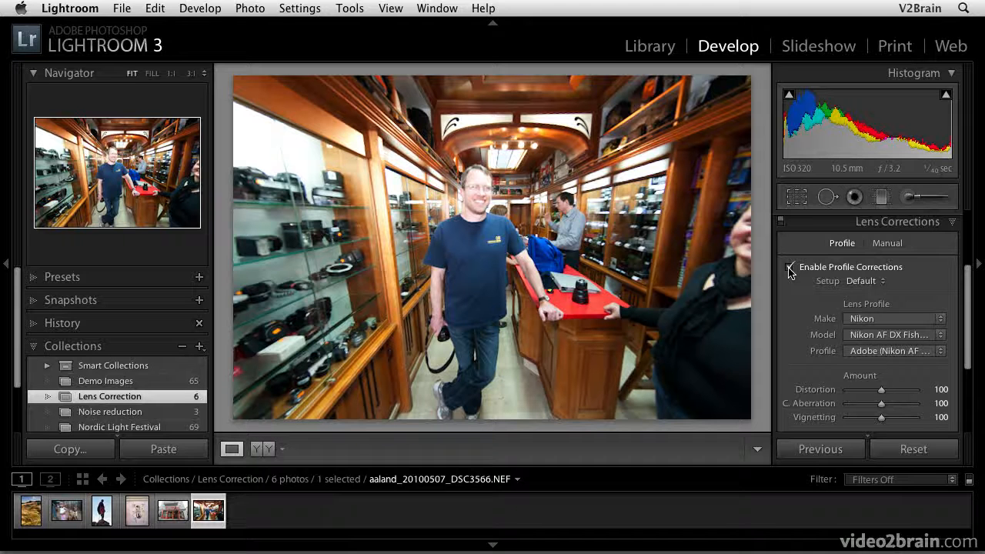
{"action": "left_click", "coordinate": [891, 320]}
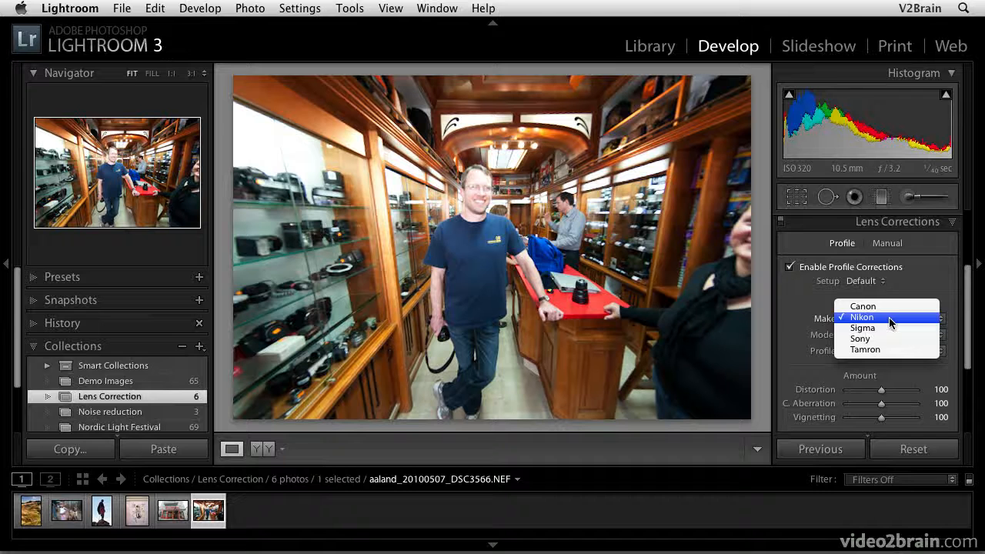
{"action": "left_click", "coordinate": [889, 318]}
{"action": "left_click", "coordinate": [888, 333]}
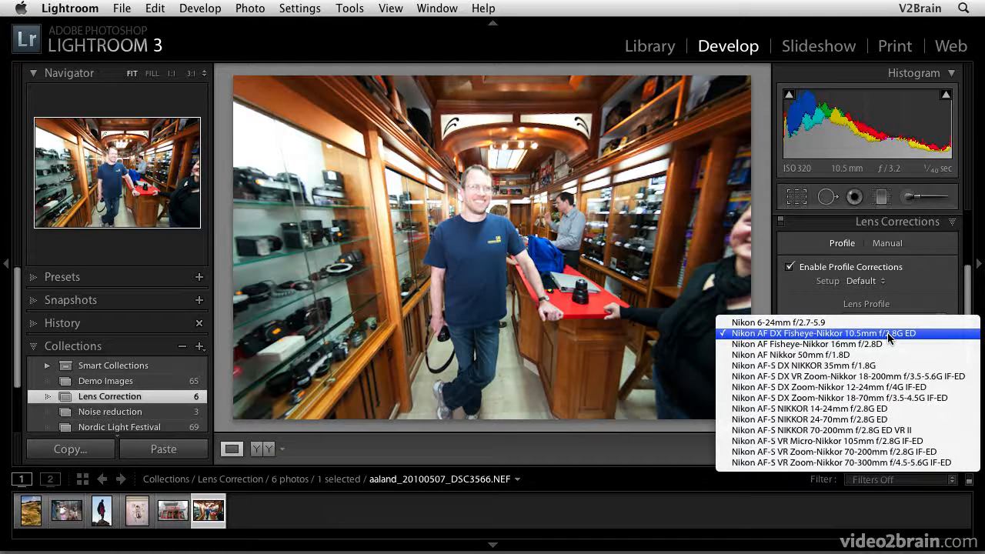
{"action": "left_click", "coordinate": [888, 332]}
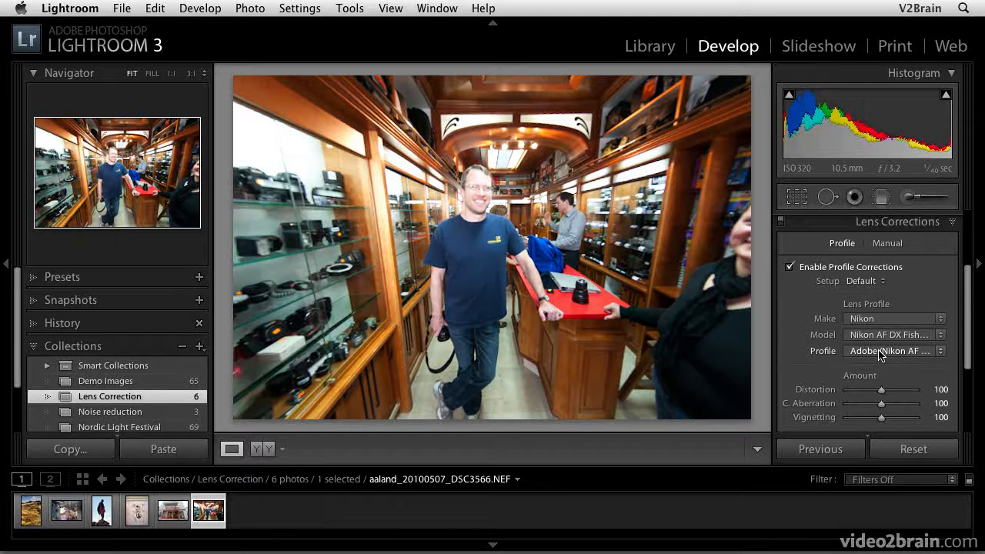
Try different distortion amounts for the fisheye lens profile
{"action": "left_click_drag", "start_coordinate": [882, 390], "coordinate": [881, 392]}
{"action": "left_click_drag", "start_coordinate": [883, 390], "coordinate": [884, 391]}
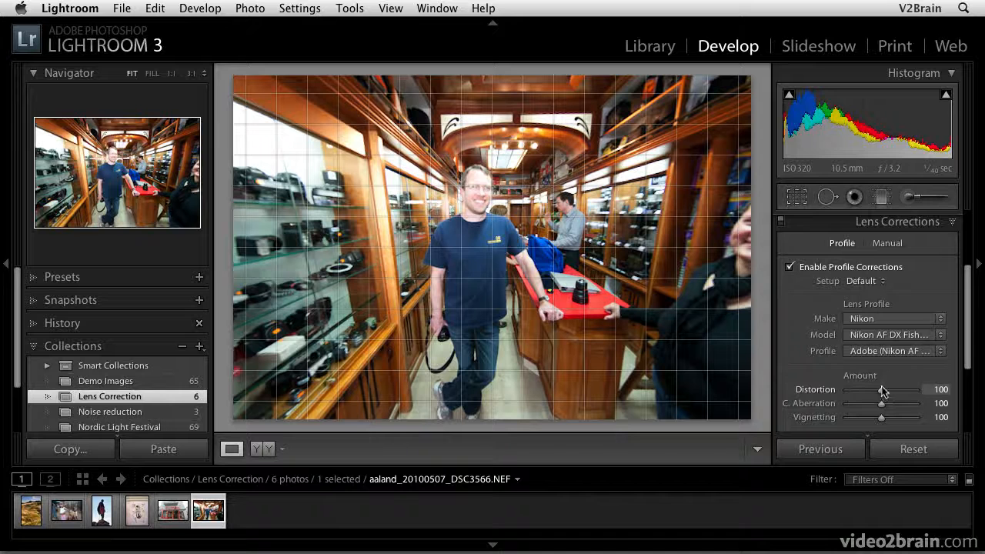
{"action": "left_click_drag", "start_coordinate": [882, 392], "coordinate": [852, 394]}
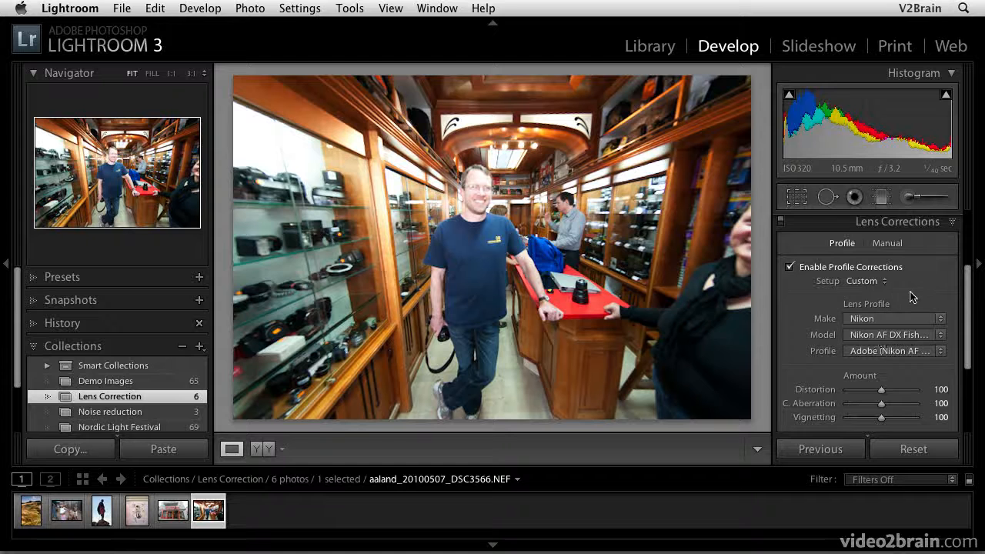
Manually transform the shop photo with a distortion of -41 and a vertical correction of +36
{"action": "left_click", "coordinate": [889, 243]}
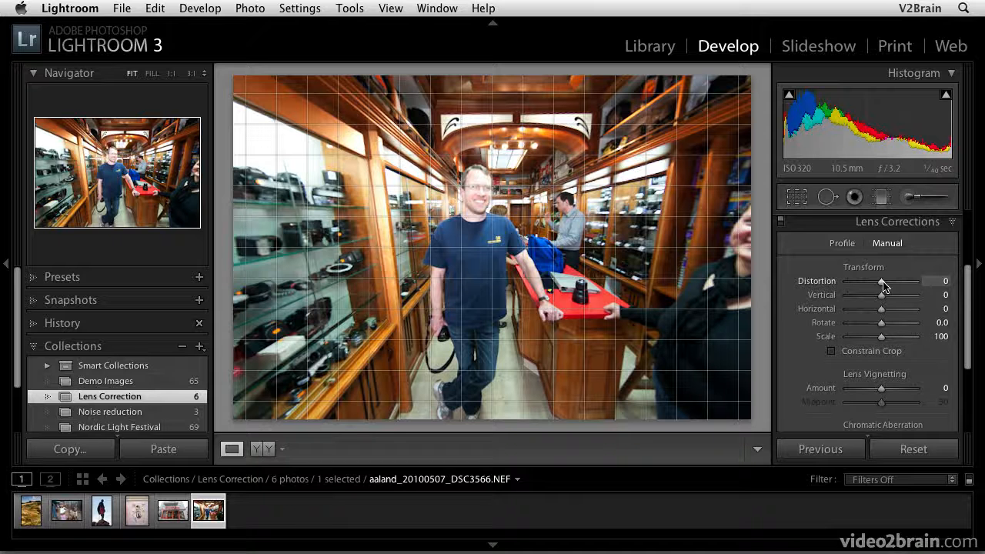
{"action": "left_click_drag", "start_coordinate": [884, 284], "coordinate": [870, 285]}
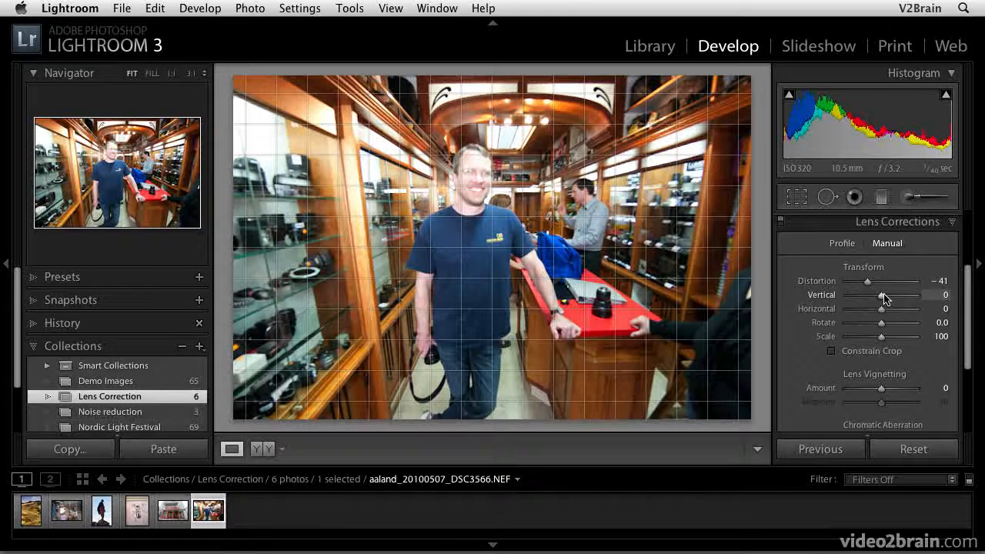
{"action": "left_click_drag", "start_coordinate": [885, 299], "coordinate": [902, 298]}
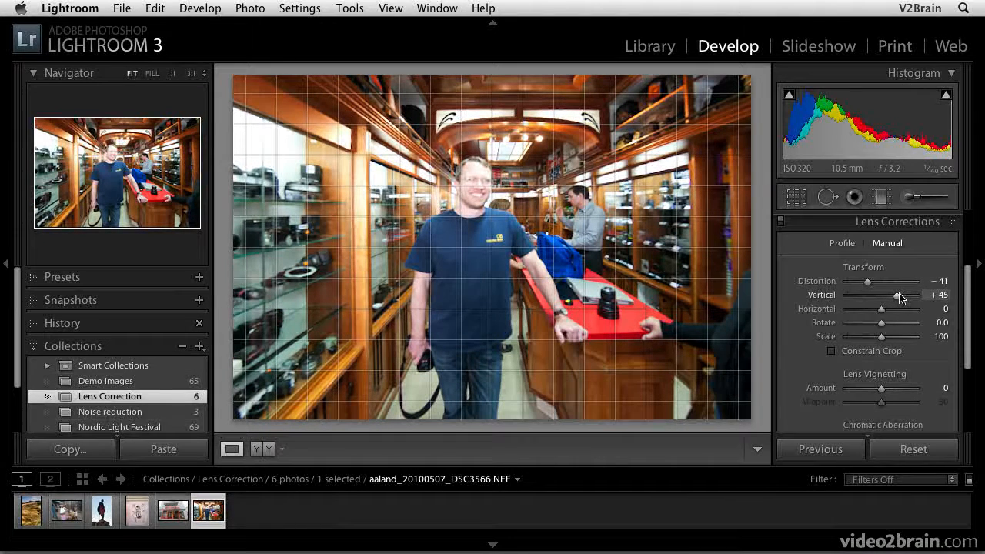
{"action": "left_click_drag", "start_coordinate": [901, 299], "coordinate": [898, 299]}
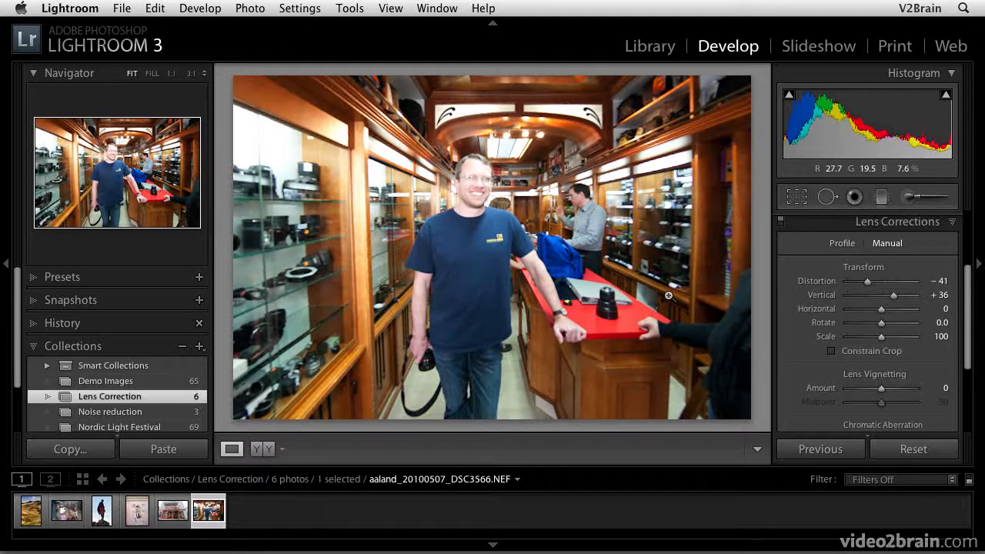
Scale the shop photo to 69 and constrain the crop to the warped image, checking the resulting crop frame
{"action": "left_click_drag", "start_coordinate": [881, 336], "coordinate": [859, 341]}
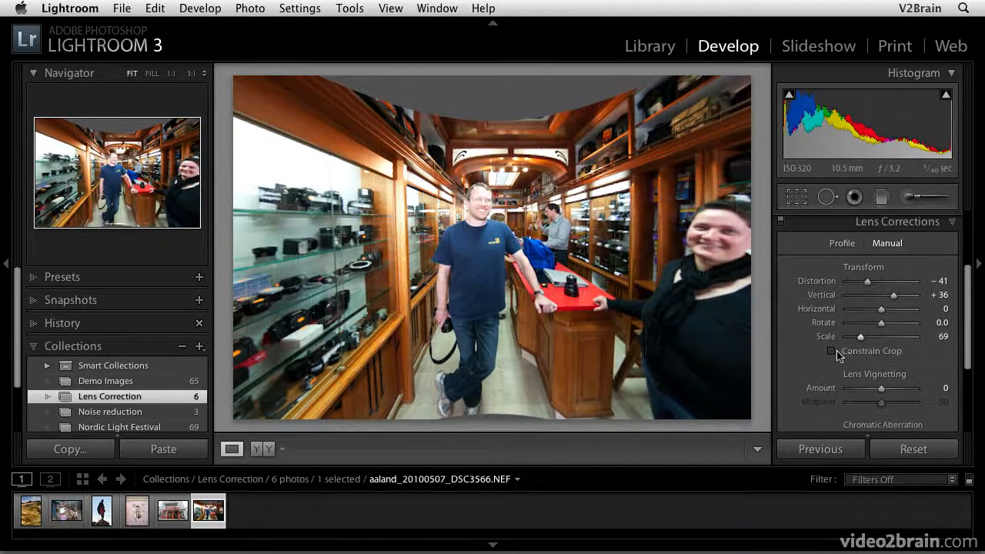
{"action": "left_click", "coordinate": [833, 352]}
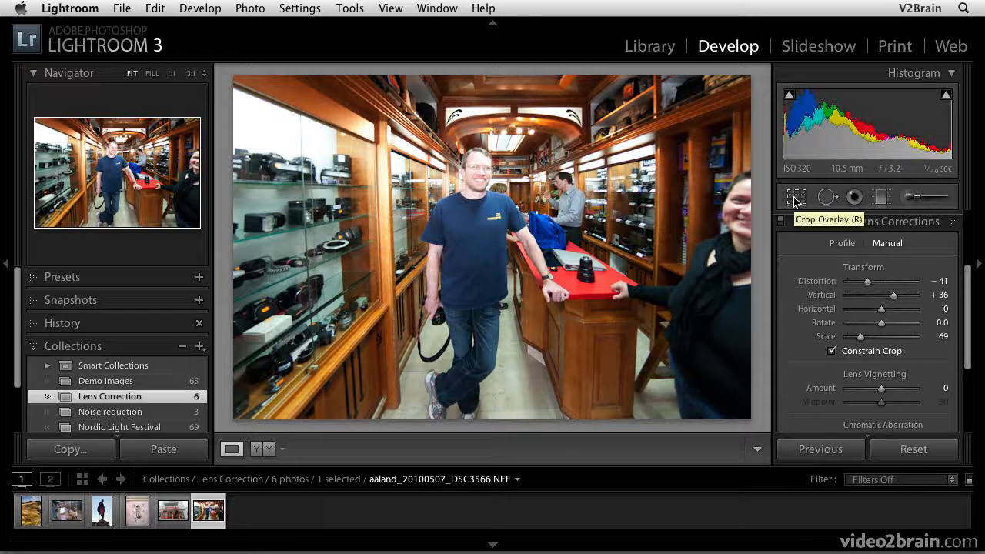
{"action": "left_click", "coordinate": [797, 198]}
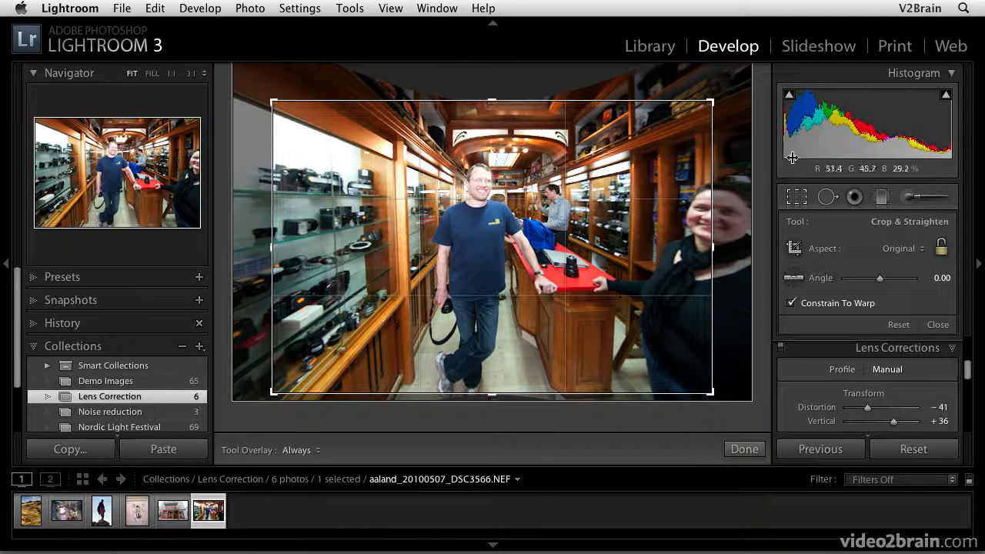
{"action": "left_click", "coordinate": [798, 198]}
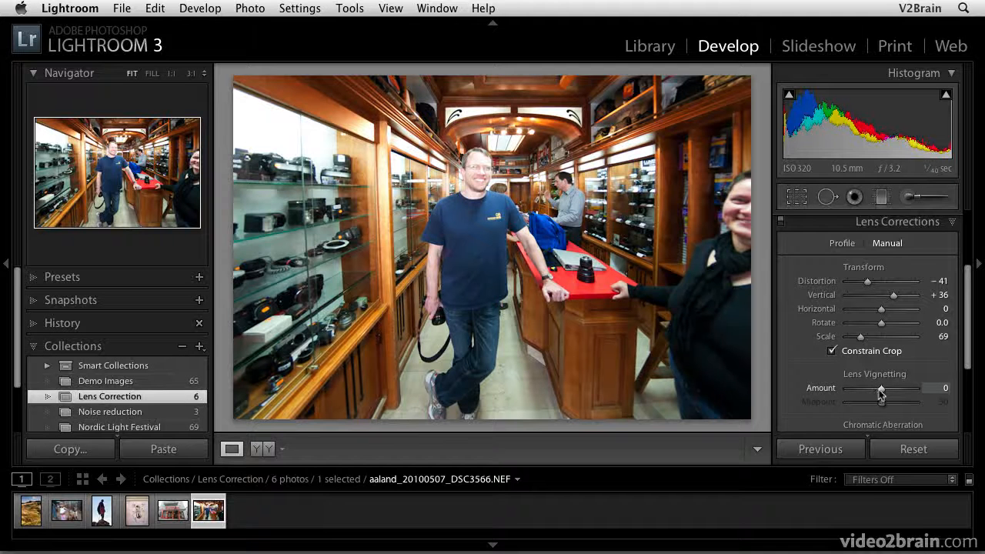
Set the manual lens vignetting amount of the shop photo to +16
{"action": "left_click_drag", "start_coordinate": [880, 392], "coordinate": [838, 397]}
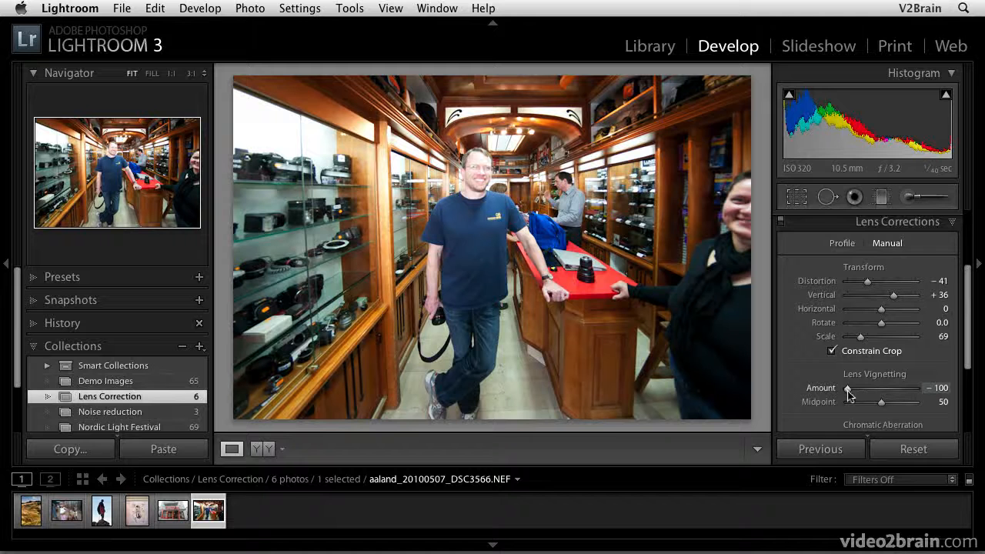
{"action": "left_click_drag", "start_coordinate": [852, 391], "coordinate": [889, 394]}
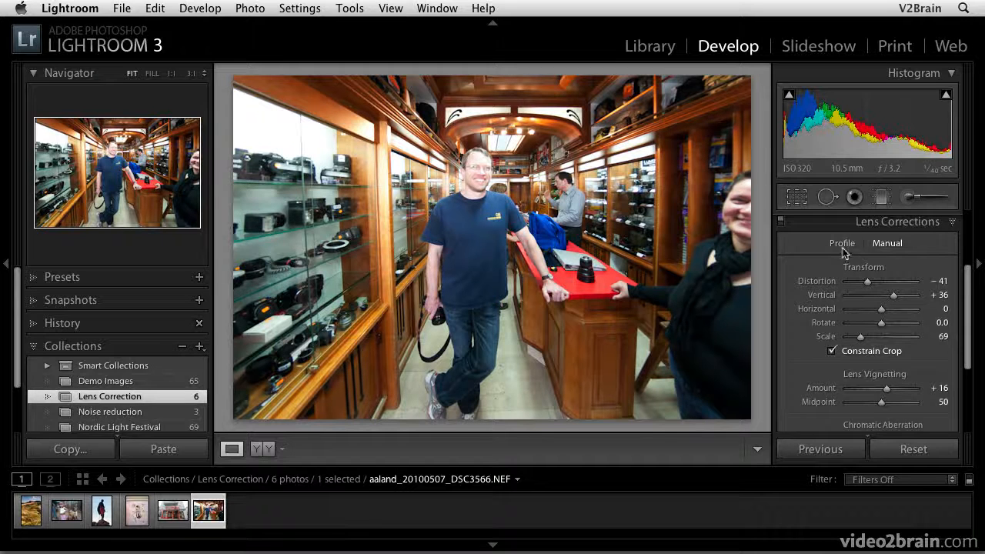
Compare the shop photo before and after correction side by side with more viewing space, and return to the single view
{"action": "left_click", "coordinate": [265, 450]}
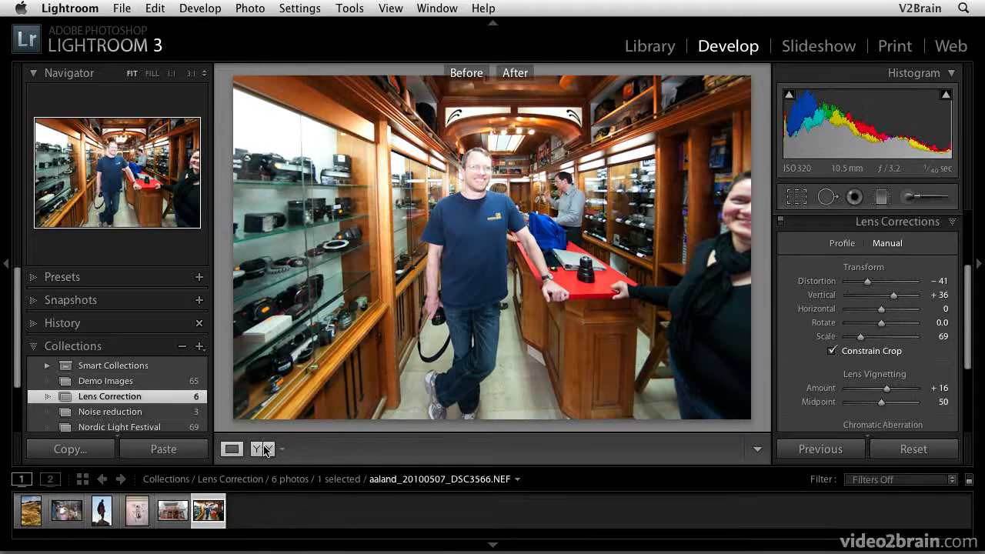
{"action": "left_click", "coordinate": [6, 263]}
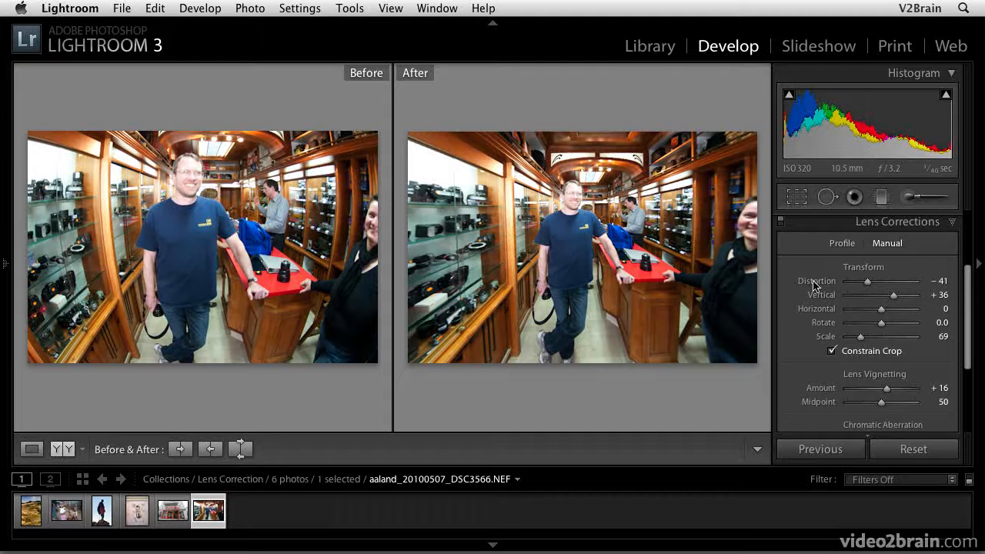
{"action": "left_click", "coordinate": [32, 449]}
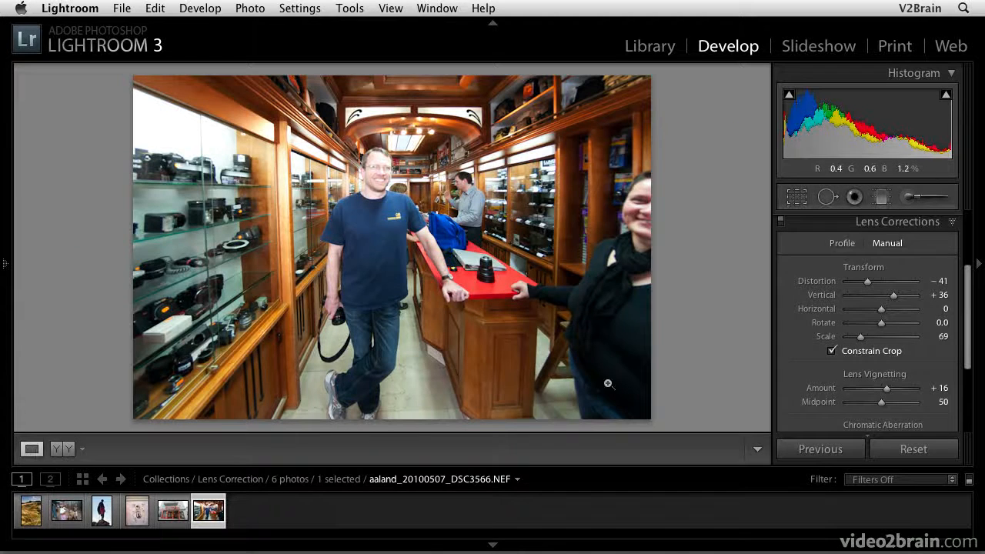
Enable lens profile corrections for _DSC3456.NEF, keeping the Nikon AF-S VR Zoom-Nikkor 70-200mm f/2.8G IF-ED model
{"action": "left_click", "coordinate": [108, 513]}
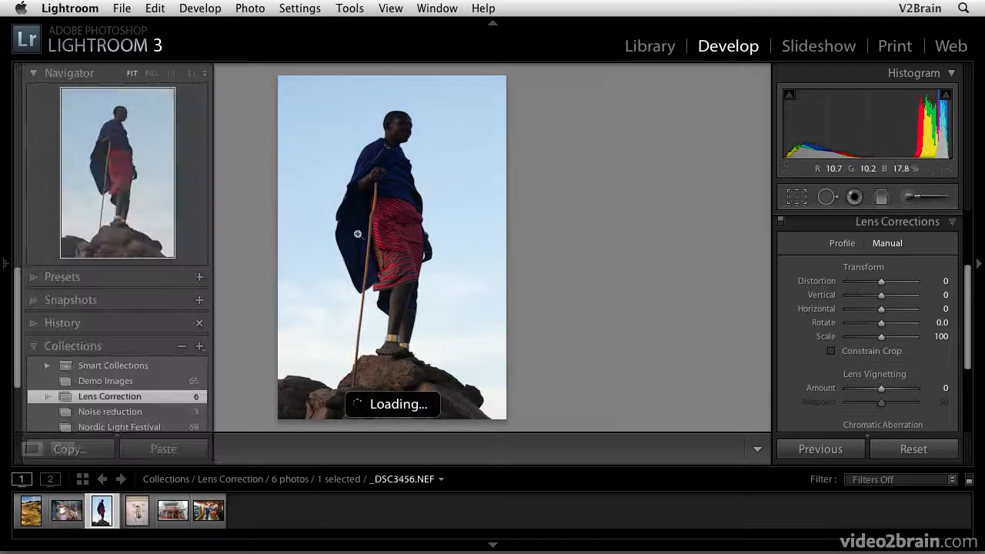
{"action": "left_click", "coordinate": [840, 245]}
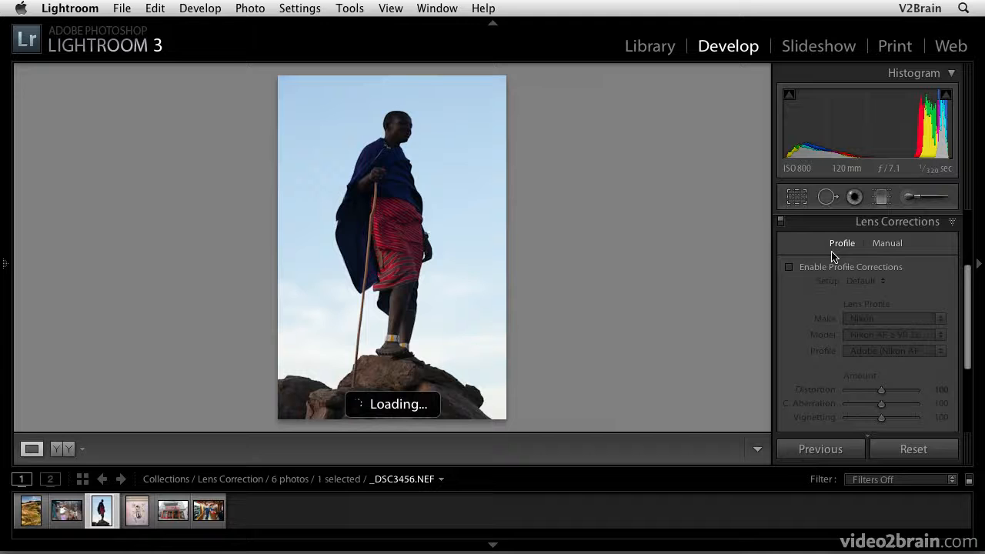
{"action": "left_click", "coordinate": [789, 267]}
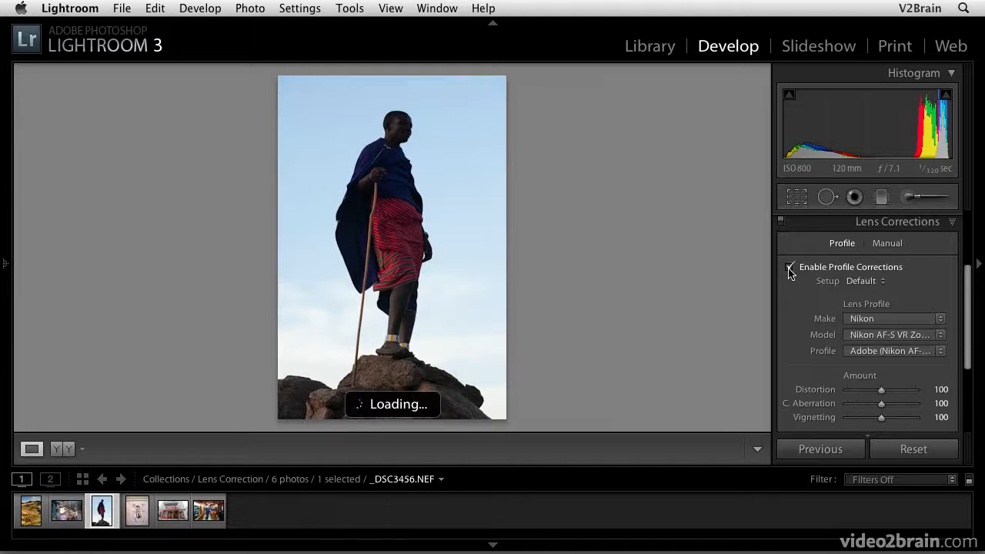
{"action": "left_click", "coordinate": [874, 336]}
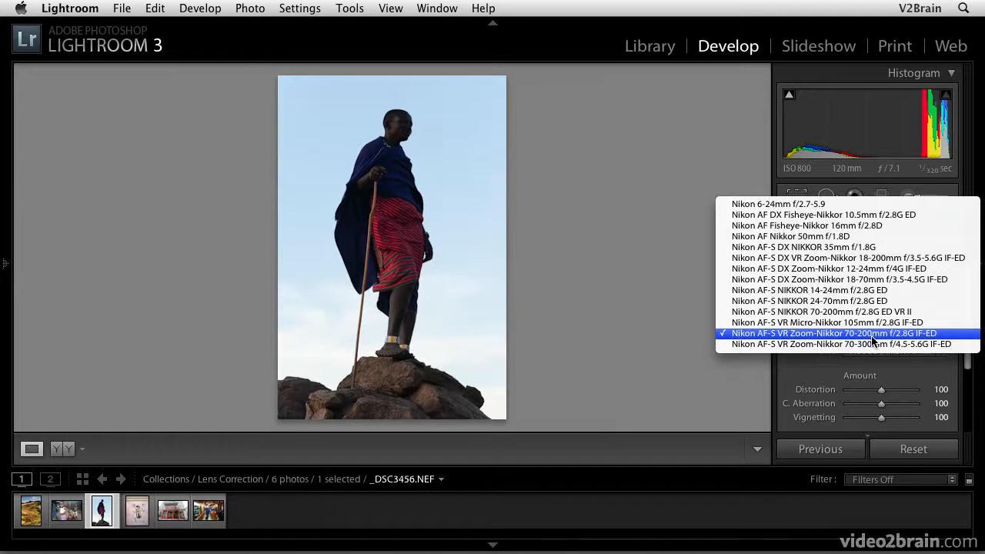
{"action": "left_click", "coordinate": [873, 337]}
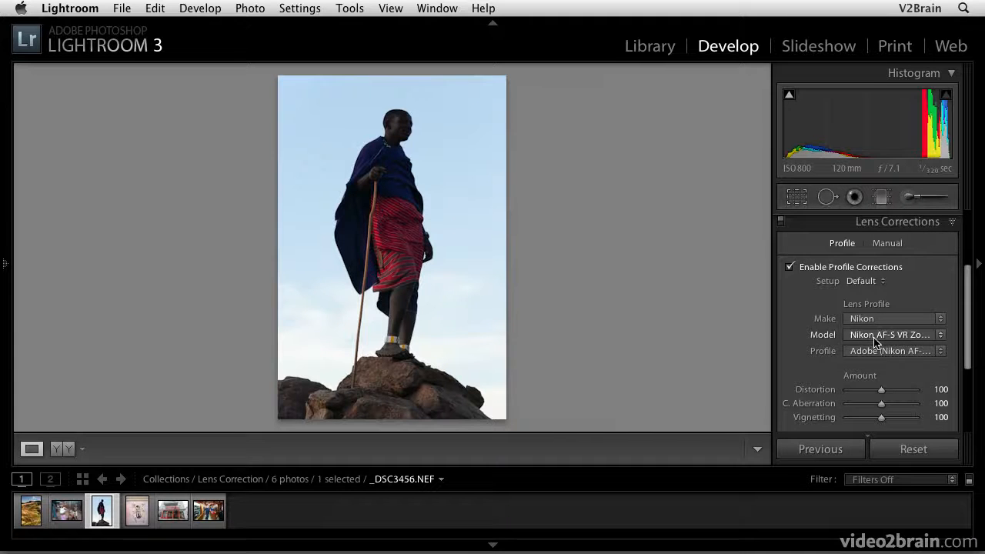
Switch the lens corrections off and on repeatedly to compare the photo of the standing man with and without them
{"action": "left_click", "coordinate": [780, 222]}
{"action": "left_click", "coordinate": [780, 223]}
{"action": "left_click", "coordinate": [780, 222]}
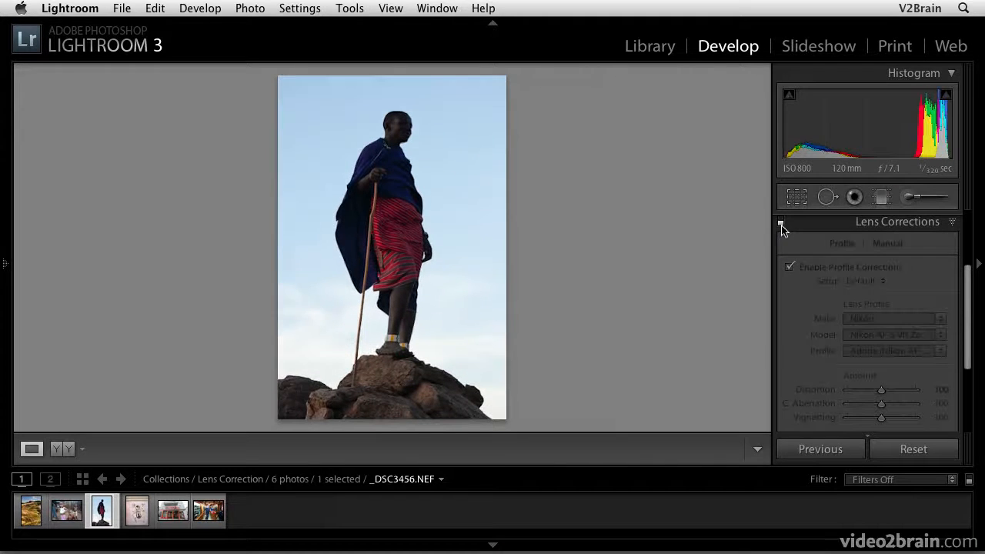
{"action": "left_click", "coordinate": [780, 223]}
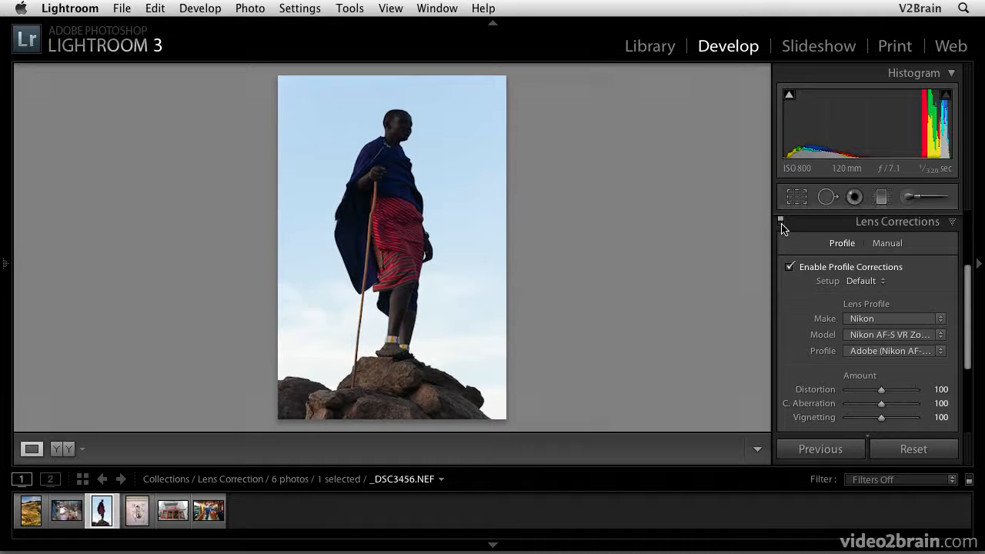
{"action": "left_click", "coordinate": [781, 222]}
{"action": "left_click", "coordinate": [780, 222]}
{"action": "left_click", "coordinate": [780, 222]}
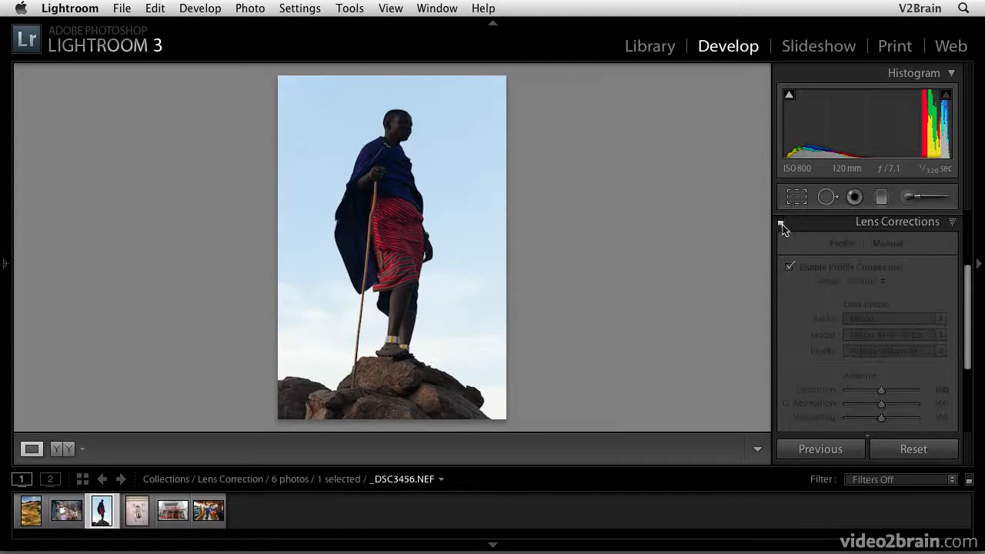
{"action": "left_click", "coordinate": [781, 223]}
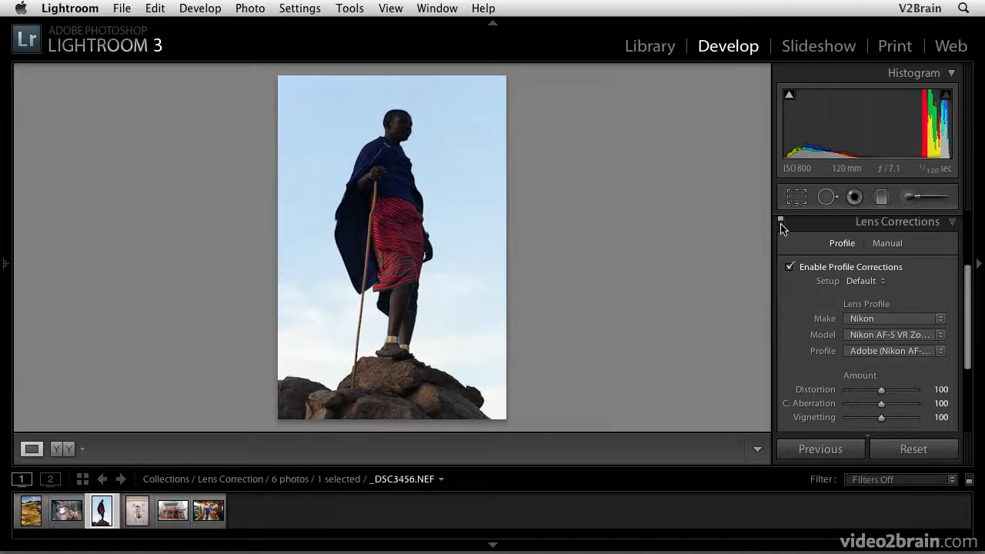
{"action": "left_click", "coordinate": [781, 225]}
{"action": "left_click", "coordinate": [781, 223]}
{"action": "left_click", "coordinate": [781, 223]}
Set the profile's vignetting correction to 0 and add Highlight Priority post-crop vignetting with an amount of -39
{"action": "left_click_drag", "start_coordinate": [882, 420], "coordinate": [847, 422]}
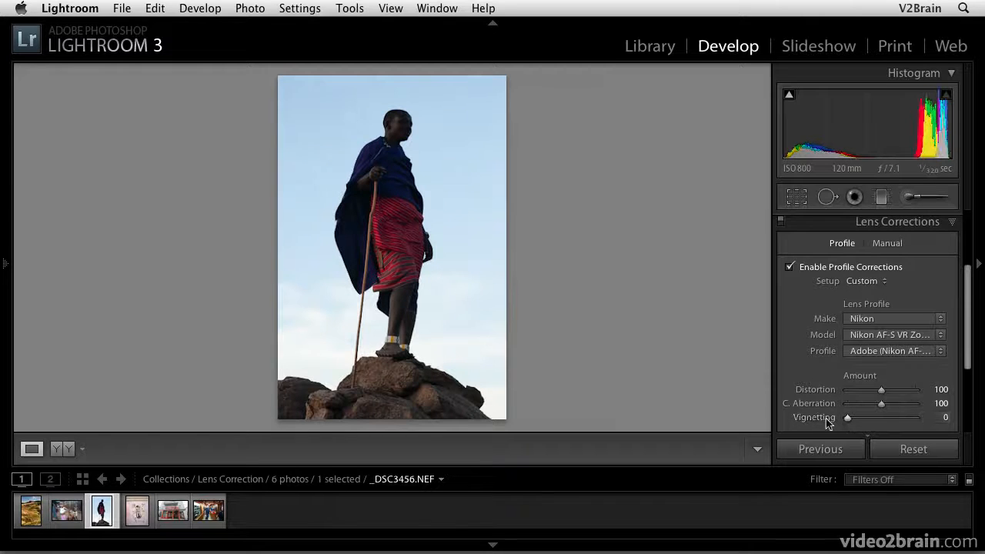
{"action": "scroll", "coordinate": [855, 408], "scroll_direction": "down", "scroll_amount": 2}
{"action": "scroll", "coordinate": [858, 412], "scroll_direction": "down", "scroll_amount": 2}
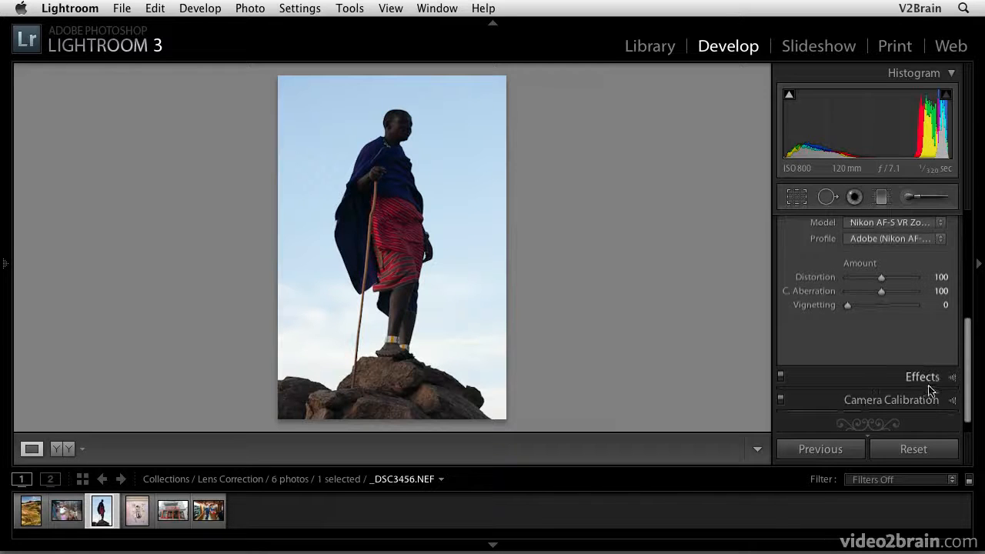
{"action": "left_click", "coordinate": [952, 378]}
{"action": "left_click_drag", "start_coordinate": [882, 239], "coordinate": [868, 244]}
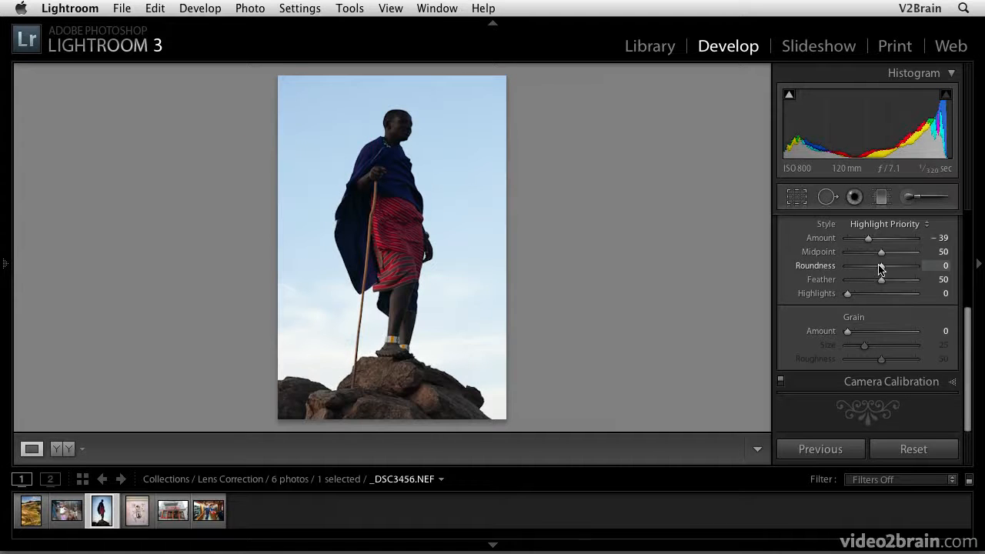
Return to the lens profile correction settings of the photo of the standing man
{"action": "scroll", "coordinate": [880, 269], "scroll_direction": "up", "scroll_amount": 2}
{"action": "scroll", "coordinate": [881, 270], "scroll_direction": "up", "scroll_amount": 2}
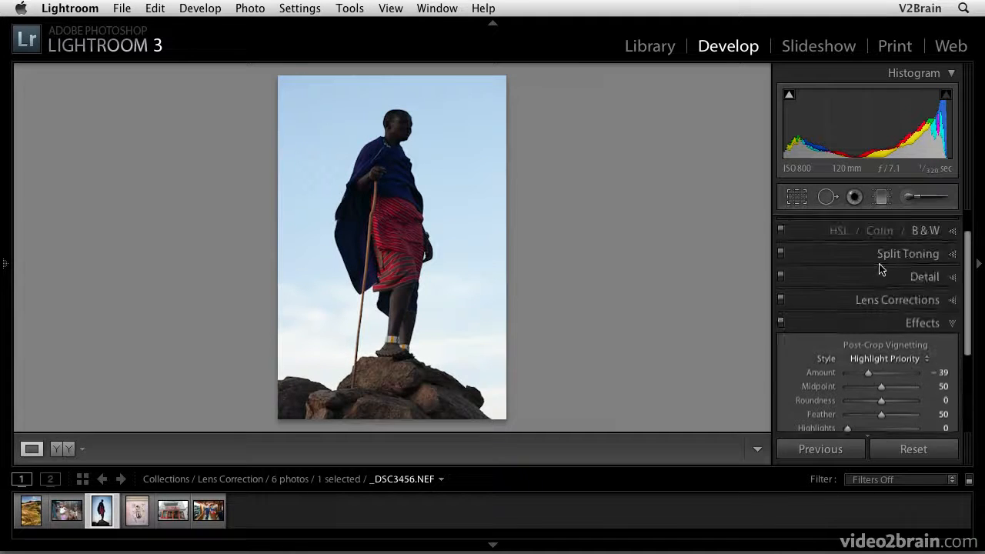
{"action": "left_click", "coordinate": [954, 300]}
{"action": "scroll", "coordinate": [900, 330], "scroll_direction": "down", "scroll_amount": 1}
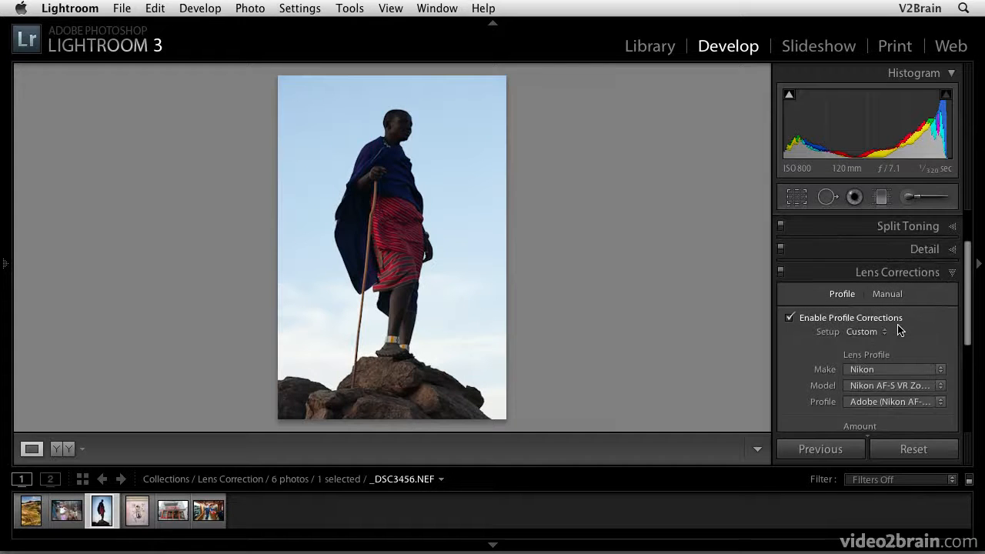
{"action": "scroll", "coordinate": [899, 331], "scroll_direction": "down", "scroll_amount": 2}
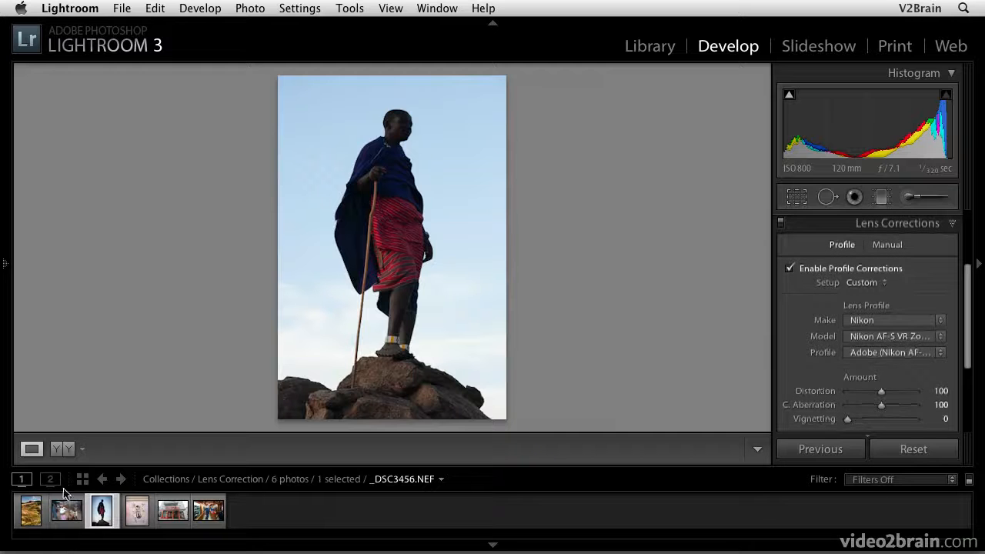
Enable profile corrections for DSC_8690.NEF with make Nikon and model Nikon AF-S DX VR Zoom-Nikkor 18-200mm f/3.5-5.6G IF-ED
{"action": "left_click", "coordinate": [32, 511]}
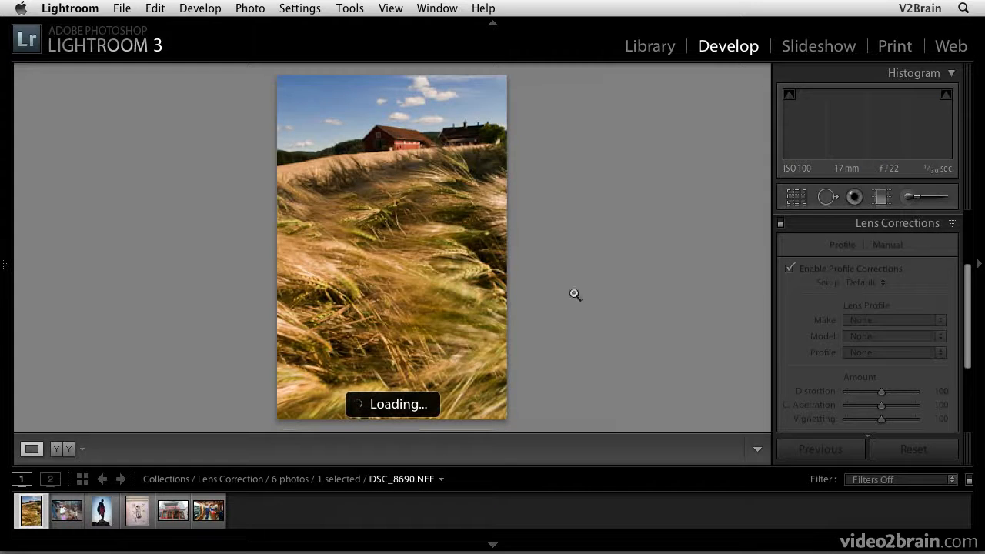
{"action": "left_click", "coordinate": [790, 268]}
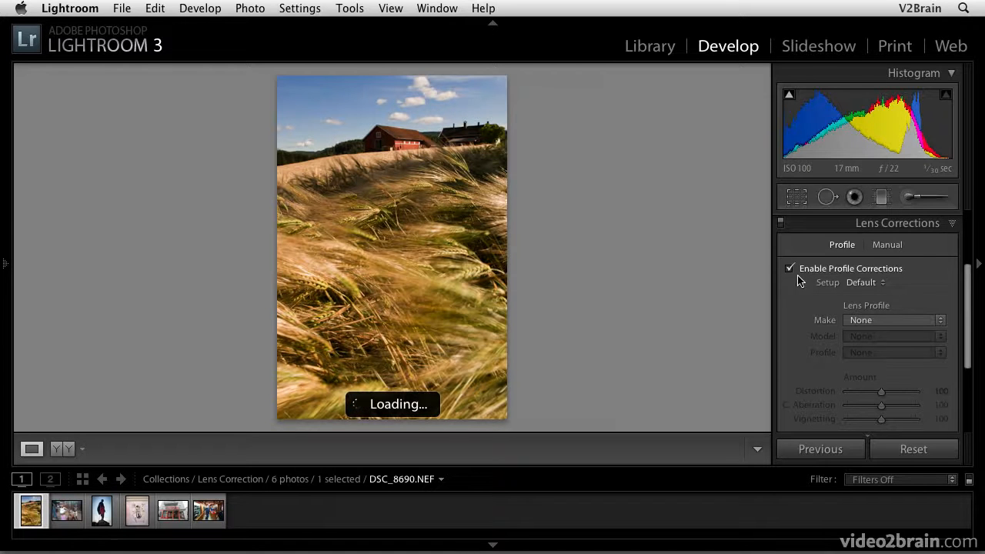
{"action": "left_click", "coordinate": [893, 322]}
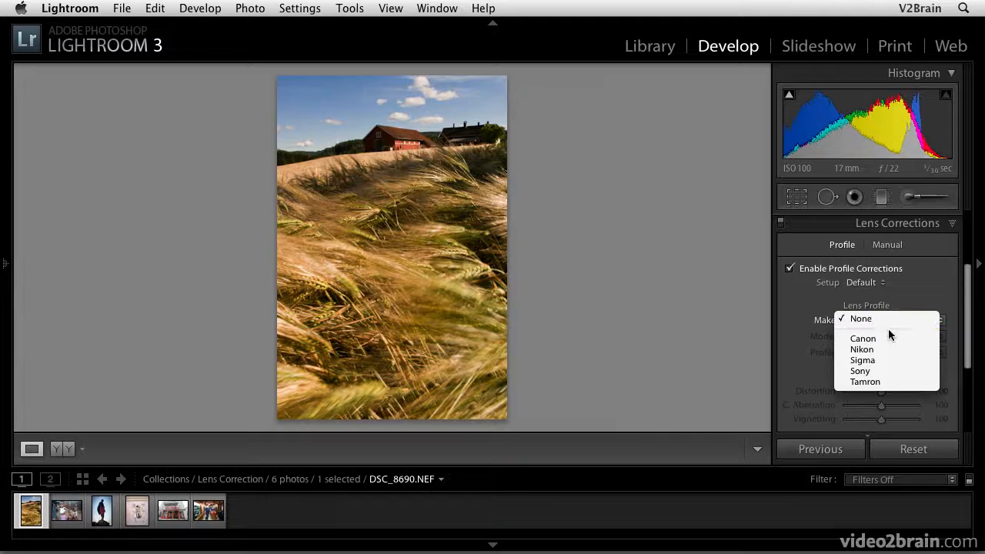
{"action": "left_click", "coordinate": [879, 351]}
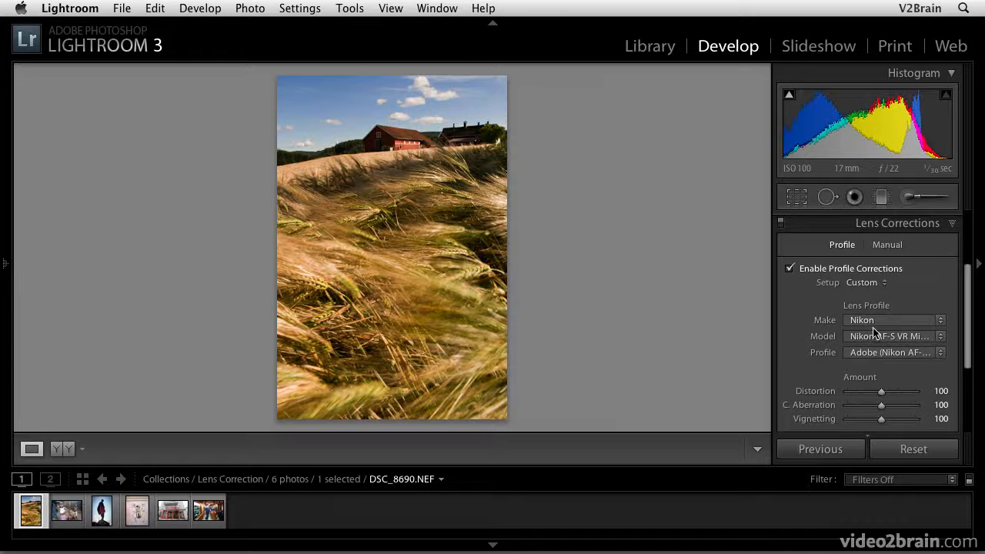
{"action": "left_click", "coordinate": [875, 338]}
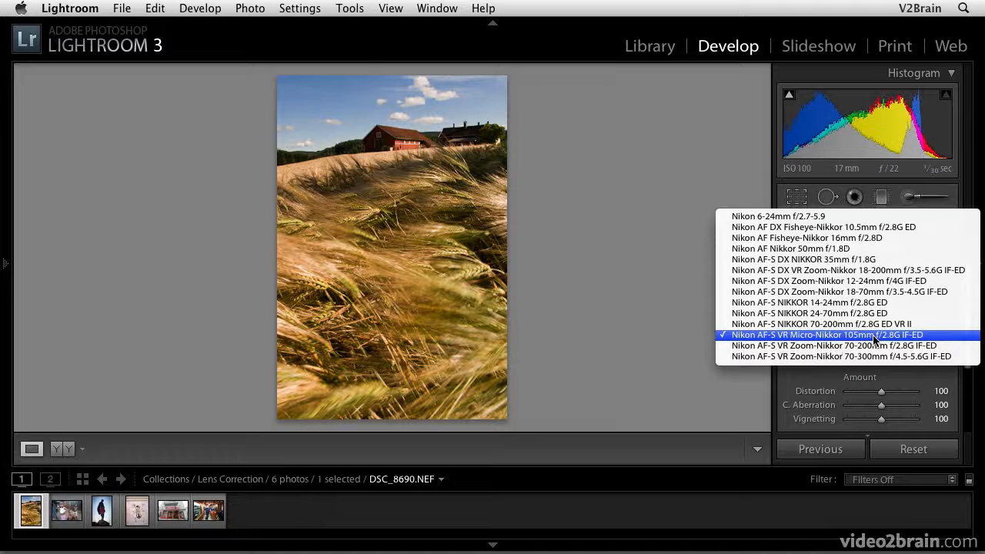
{"action": "left_click", "coordinate": [869, 279]}
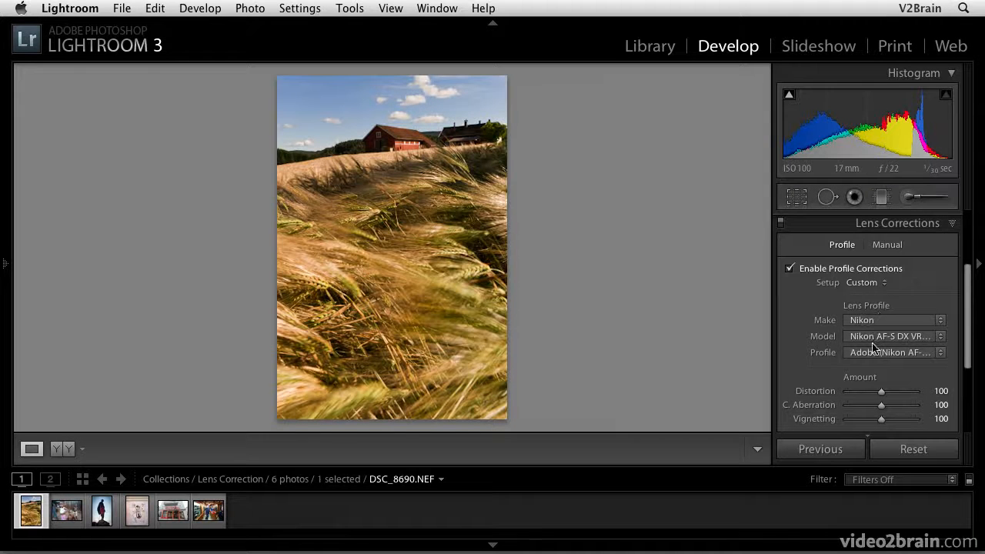
{"action": "scroll", "coordinate": [878, 350], "scroll_direction": "down", "scroll_amount": 1}
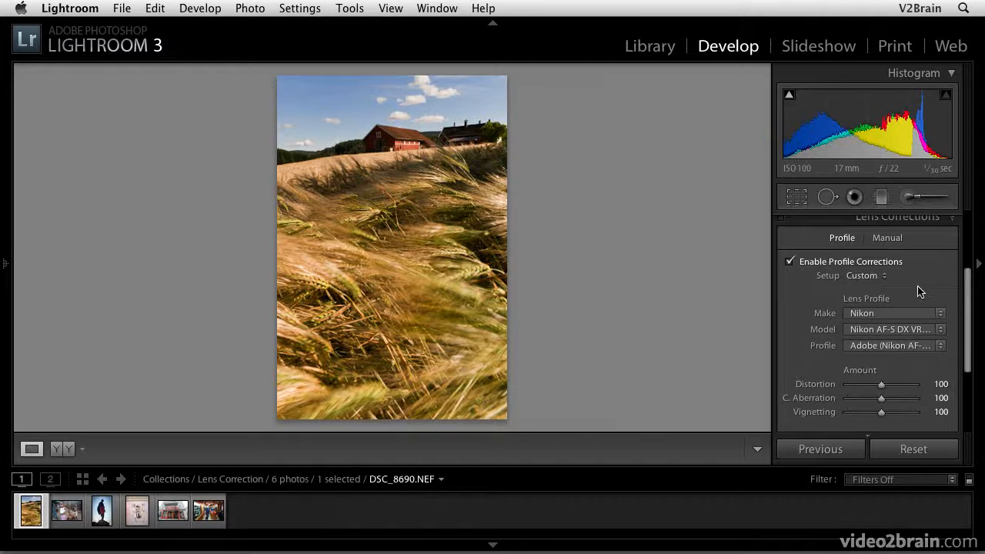
Switch to Adobe Lens Profile Creator to view its checkerboard calibration project, and return to Lightroom
{"action": "key", "text": "super+Tab"}
{"action": "key", "text": "super+Tab"}
{"action": "key", "text": "super+Tab"}
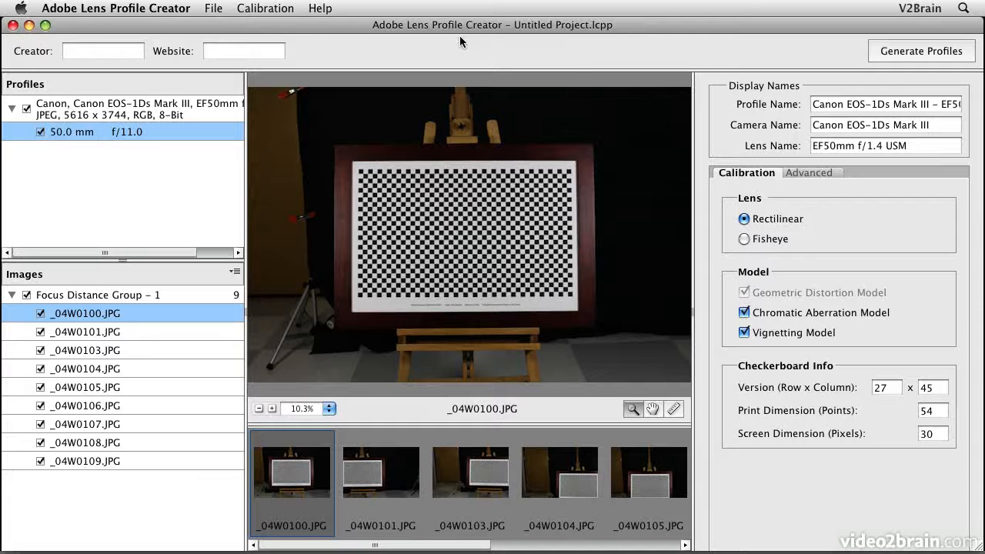
{"action": "key", "text": "super+Tab"}
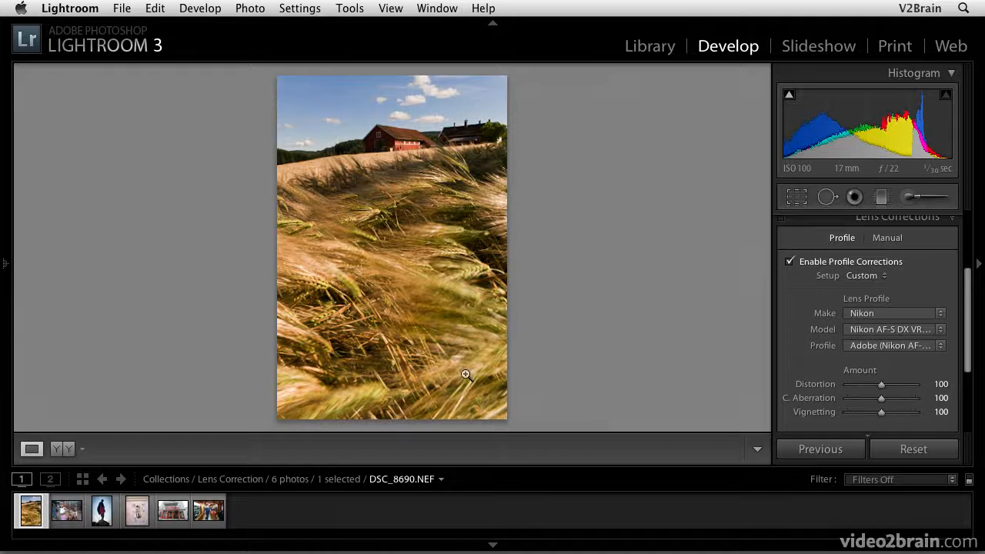
Open the manual lens correction settings for the POWERSERV building photo, _DSC3457.NEF
{"action": "left_click", "coordinate": [168, 515]}
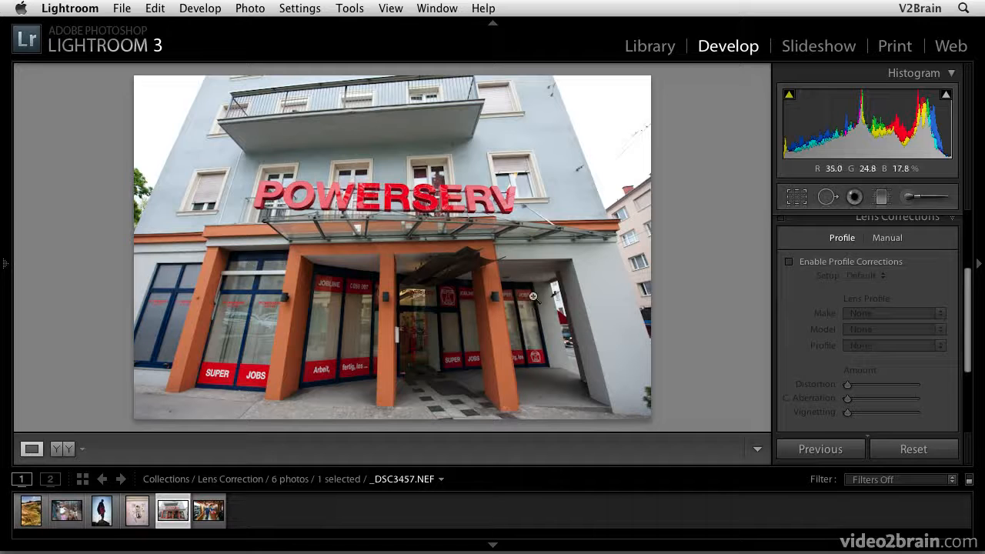
{"action": "left_click", "coordinate": [887, 239]}
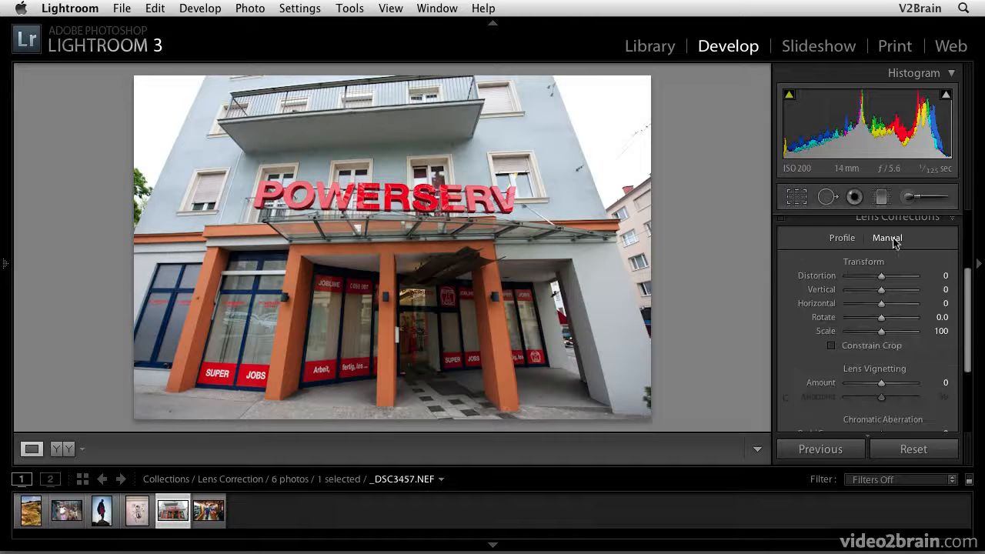
Straighten the building's converging verticals with a Vertical transform of -73 and constrain the crop to the image area
{"action": "left_click_drag", "start_coordinate": [882, 290], "coordinate": [858, 297]}
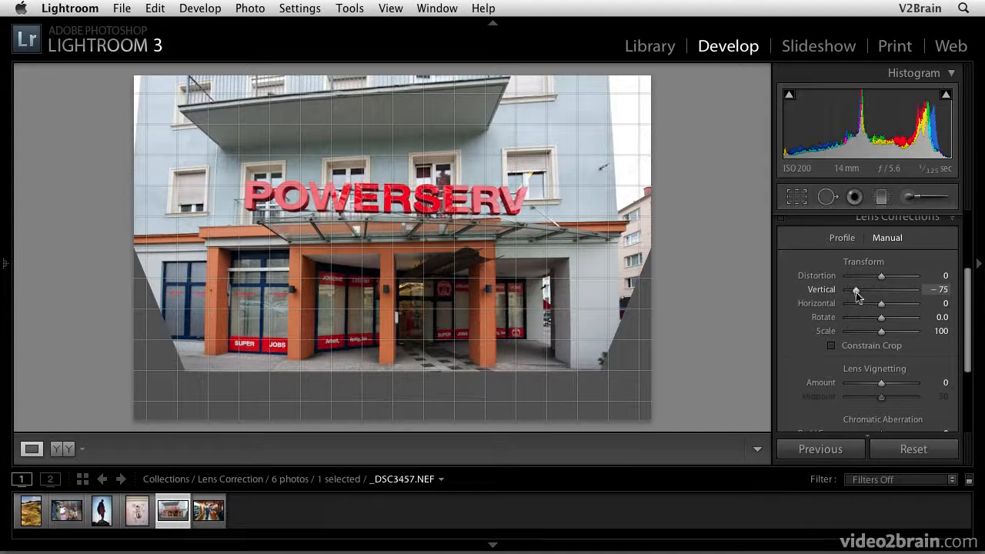
{"action": "left_click_drag", "start_coordinate": [858, 297], "coordinate": [859, 296]}
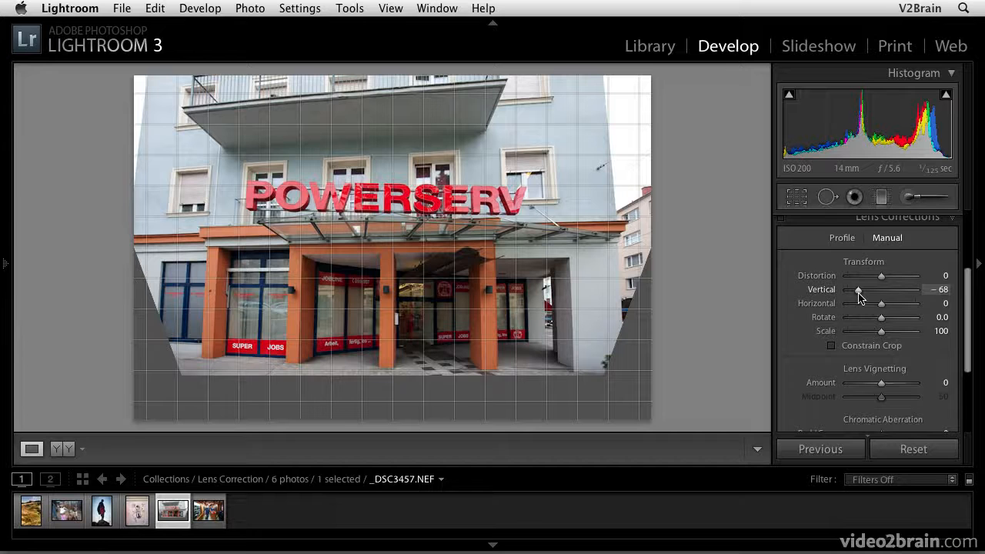
{"action": "left_click_drag", "start_coordinate": [860, 297], "coordinate": [858, 299]}
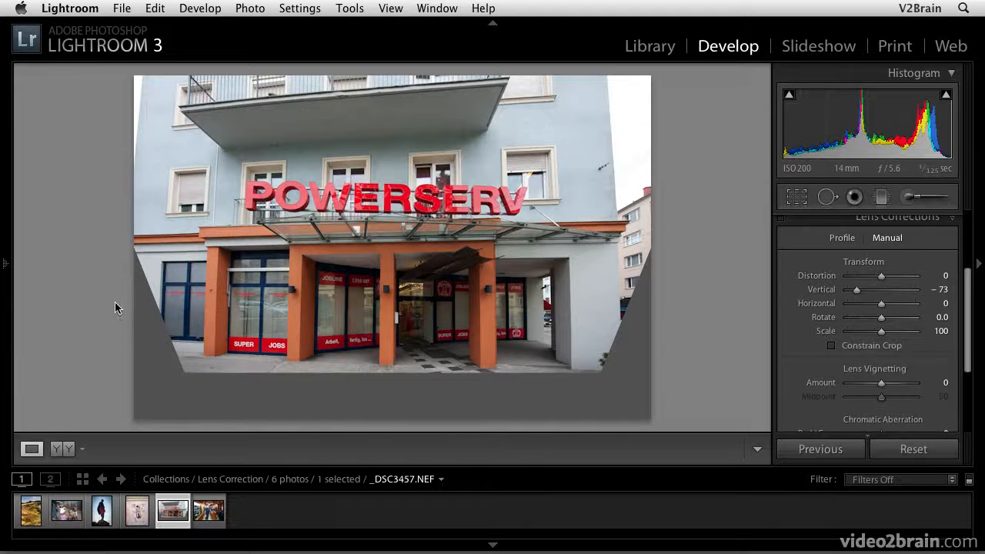
{"action": "left_click", "coordinate": [831, 346]}
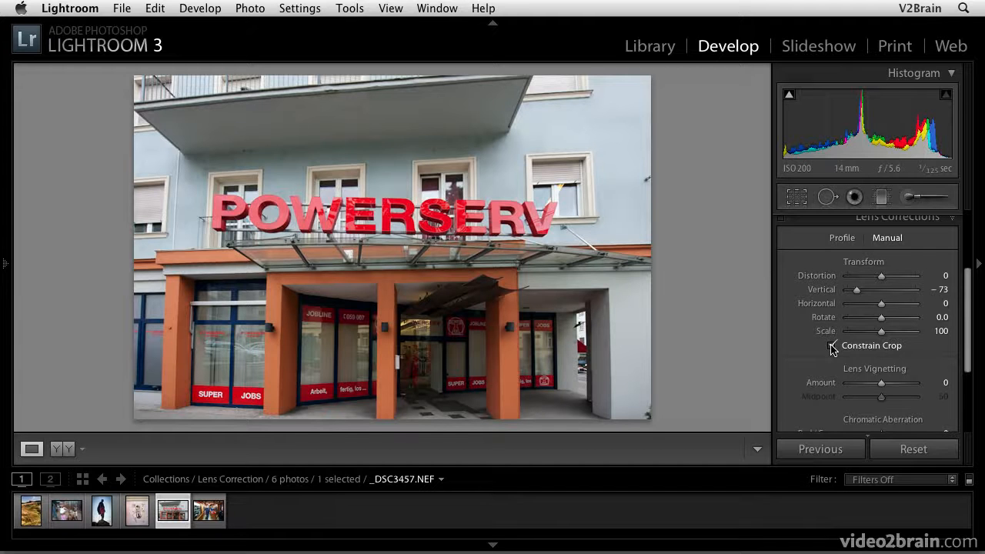
Crop the building photo slightly narrower on both sides with a custom aspect and apply the crop
{"action": "left_click", "coordinate": [797, 199]}
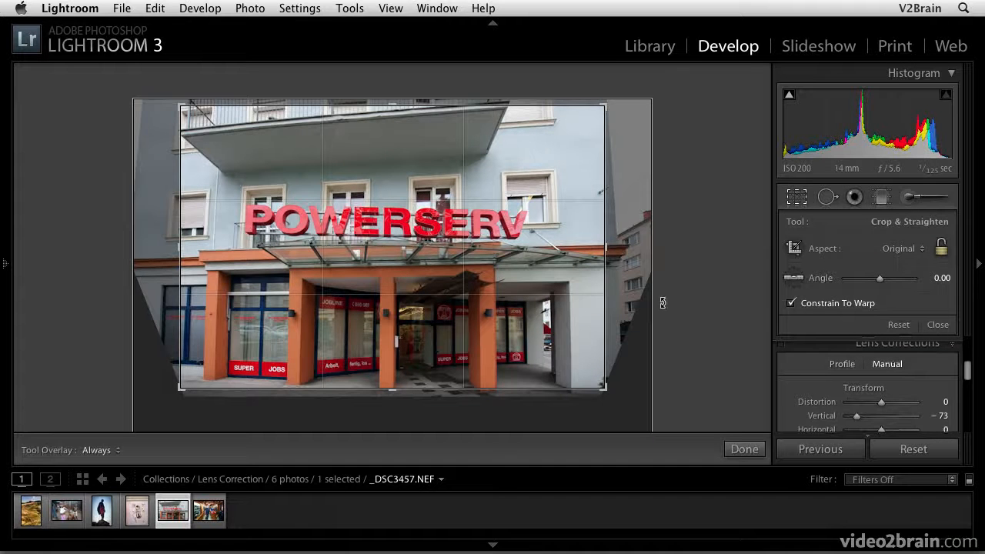
{"action": "left_click_drag", "start_coordinate": [605, 388], "coordinate": [600, 389]}
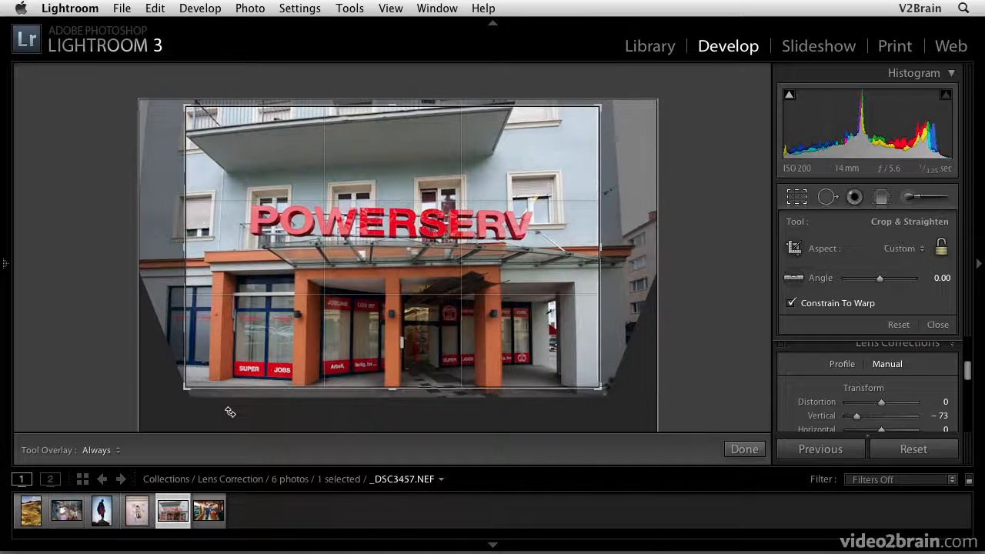
{"action": "left_click_drag", "start_coordinate": [183, 389], "coordinate": [192, 389]}
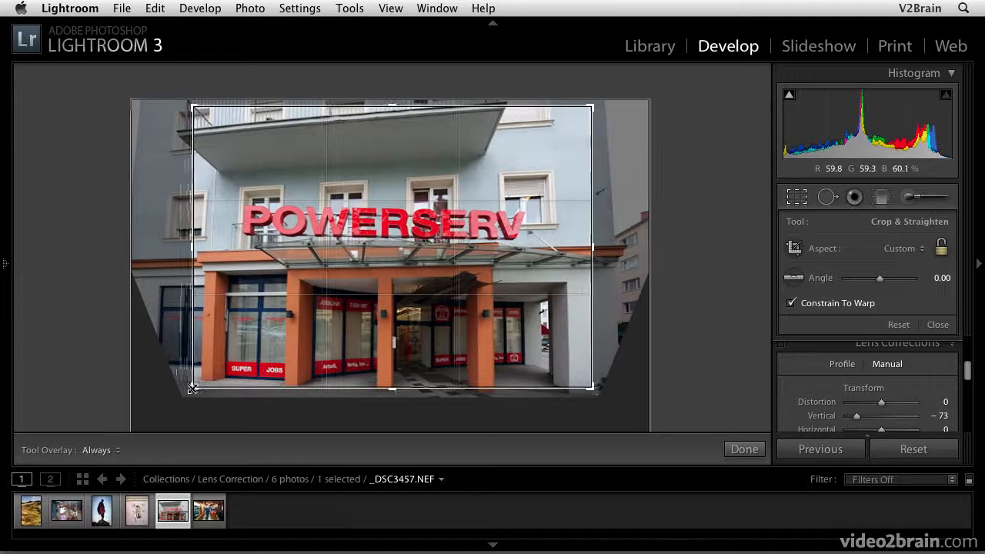
{"action": "key", "text": "Return"}
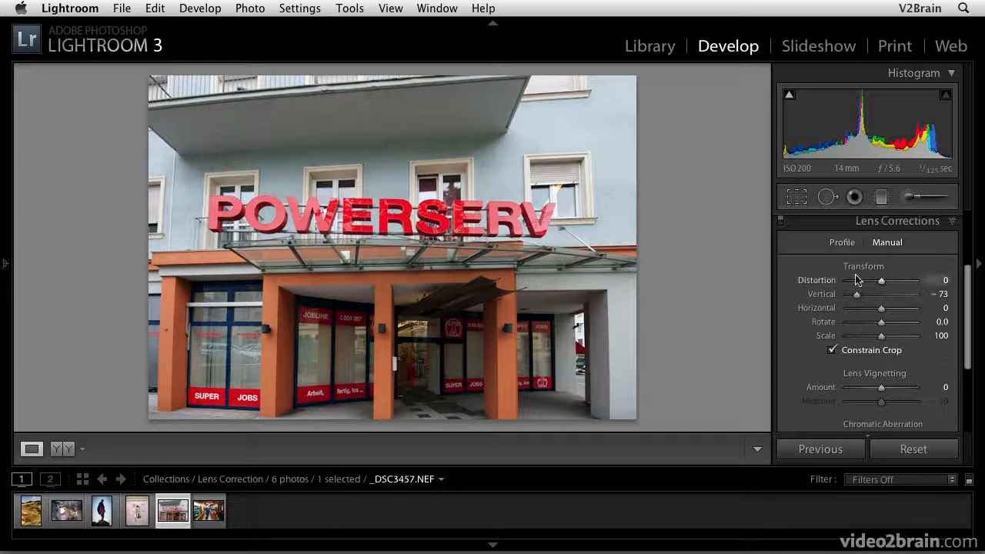
Darken a patch of wall above the building's rightmost window using the Adjustment Brush with Exposure at -2.49
{"action": "left_click", "coordinate": [909, 199]}
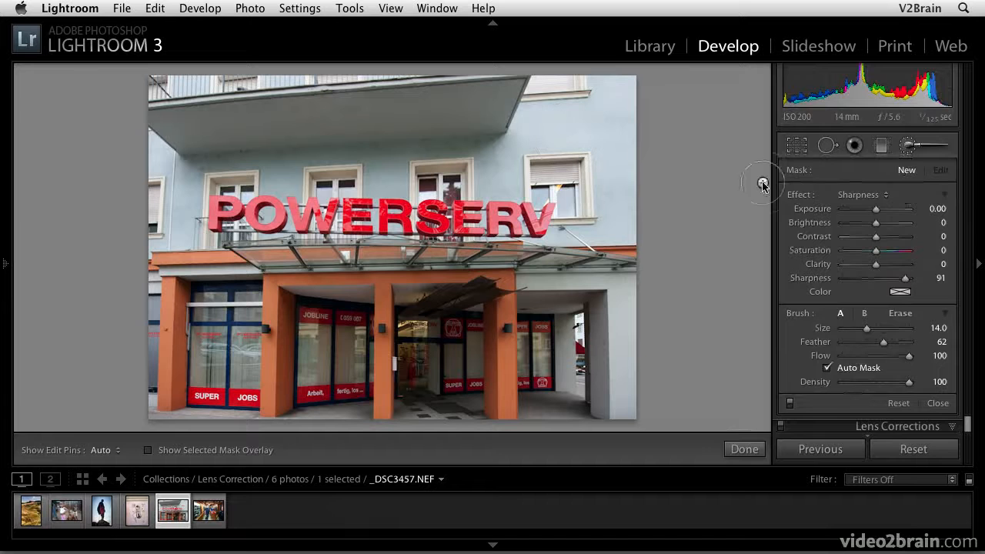
{"action": "left_click", "coordinate": [853, 209]}
{"action": "key", "text": "h"}
{"action": "mouse_move", "coordinate": [569, 116]}
{"action": "left_mouse_down"}
{"action": "mouse_move", "coordinate": [601, 135]}
{"action": "mouse_move", "coordinate": [597, 113]}
{"action": "mouse_move", "coordinate": [581, 139]}
{"action": "left_mouse_up"}
{"action": "key", "text": "h"}
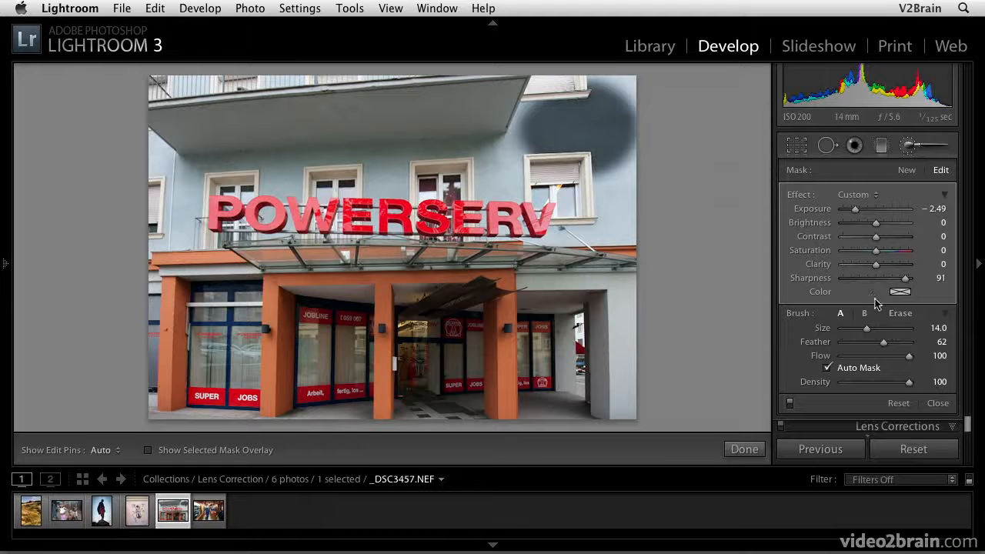
{"action": "left_click", "coordinate": [909, 148]}
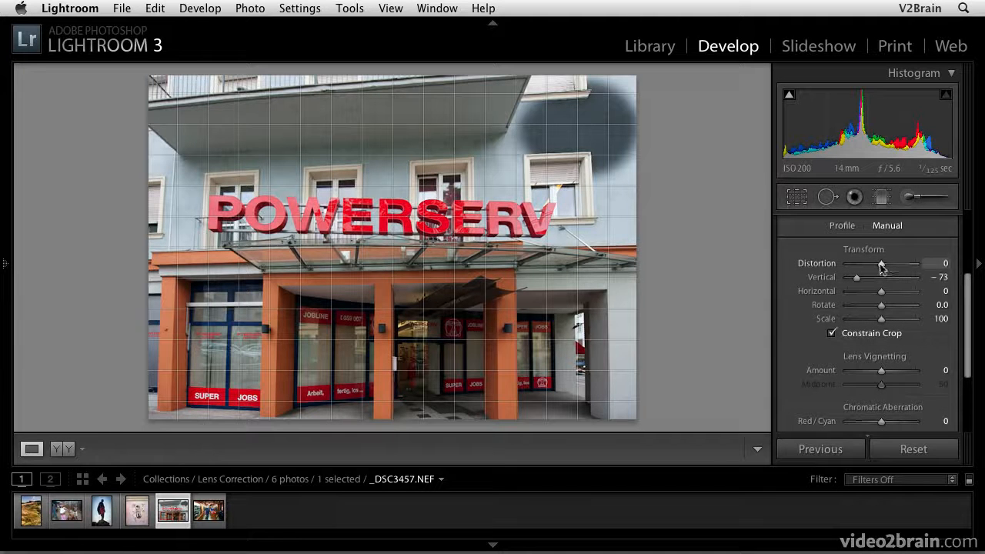
Try several manual Distortion amounts, including -61 and -16, on the building photo and reset all its develop settings
{"action": "left_click_drag", "start_coordinate": [882, 267], "coordinate": [876, 269]}
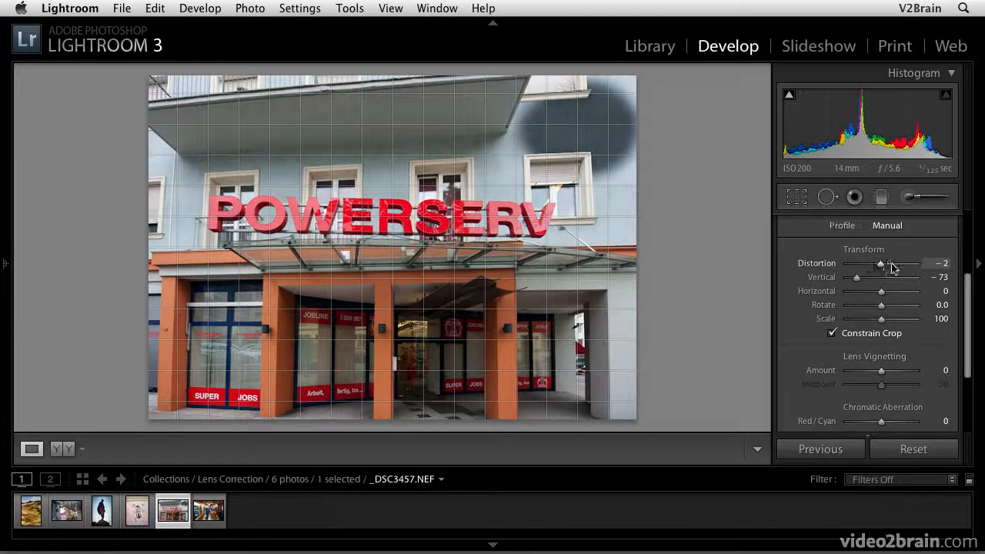
{"action": "left_click_drag", "start_coordinate": [885, 268], "coordinate": [862, 268]}
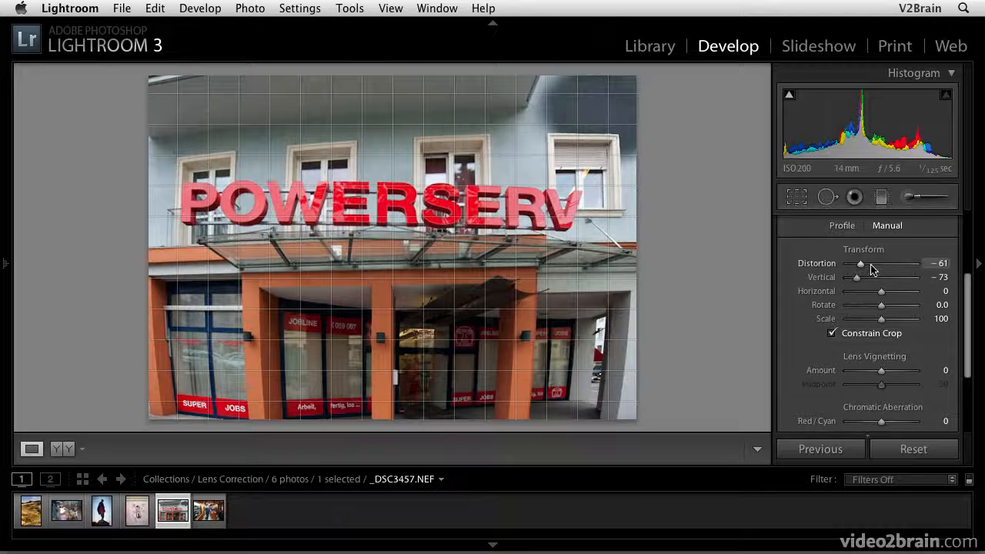
{"action": "left_click", "coordinate": [877, 265]}
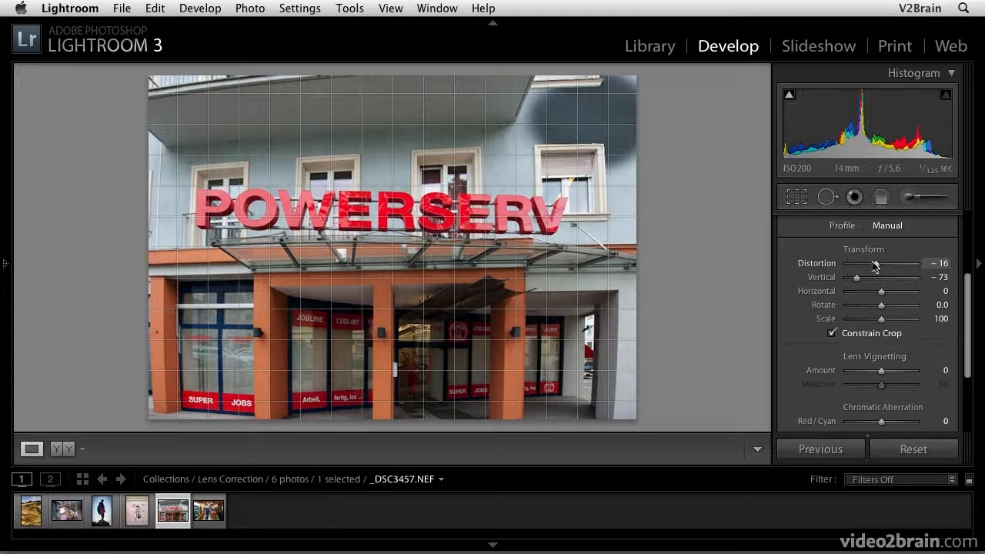
{"action": "left_click", "coordinate": [915, 450]}
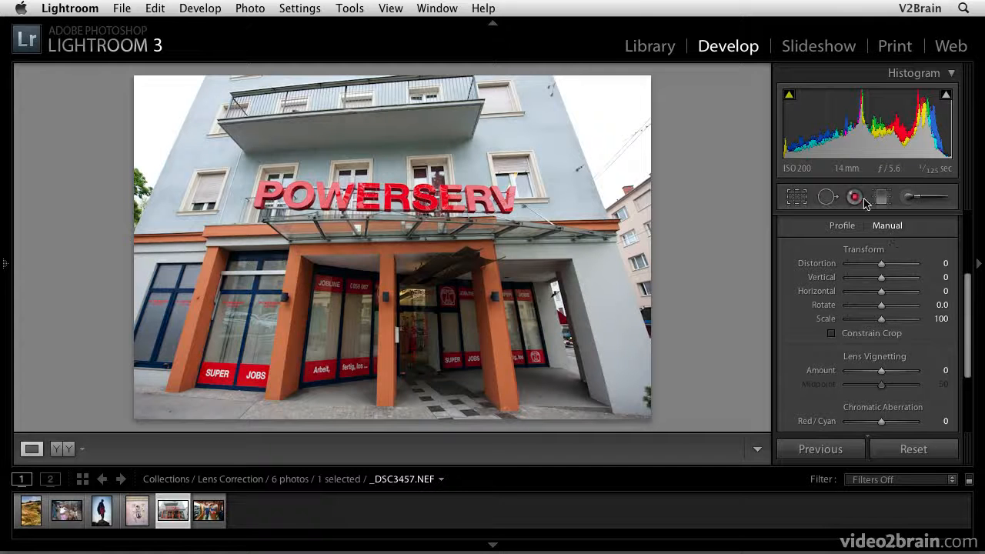
Set the building photo's manual Distortion to -11 and enable profile corrections for its lens
{"action": "mouse_move", "coordinate": [882, 264]}
{"action": "left_mouse_down"}
{"action": "mouse_move", "coordinate": [860, 268]}
{"action": "mouse_move", "coordinate": [876, 266]}
{"action": "left_mouse_up"}
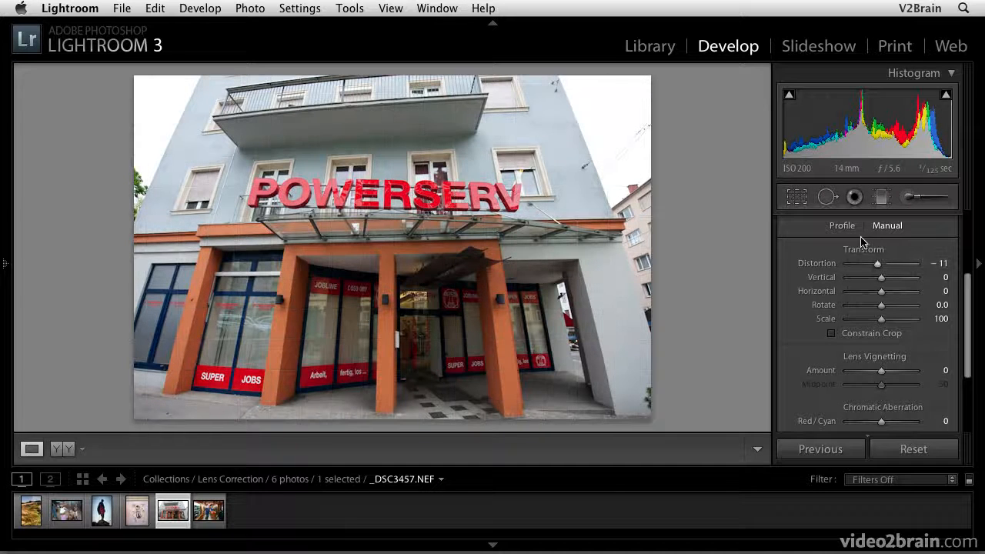
{"action": "left_click", "coordinate": [843, 225]}
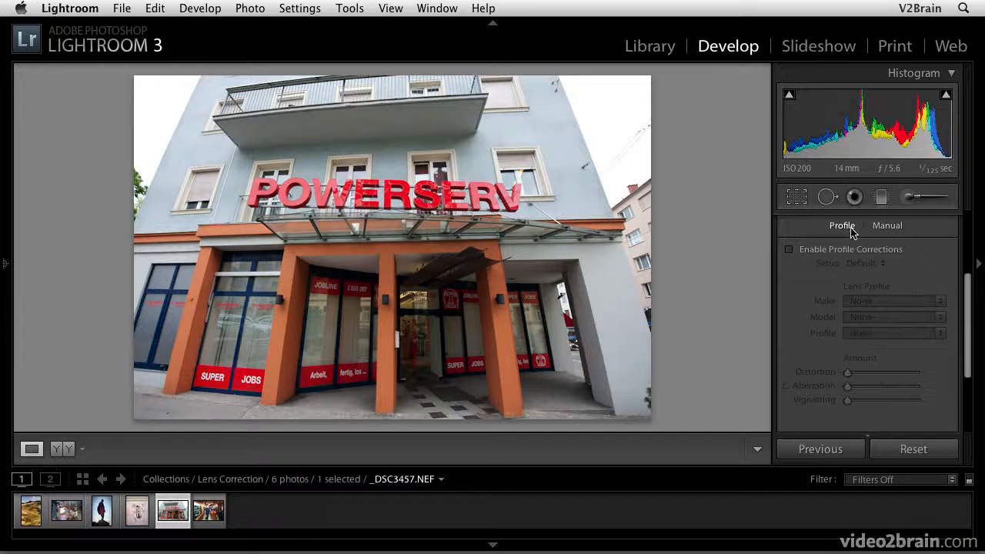
{"action": "left_click", "coordinate": [790, 249]}
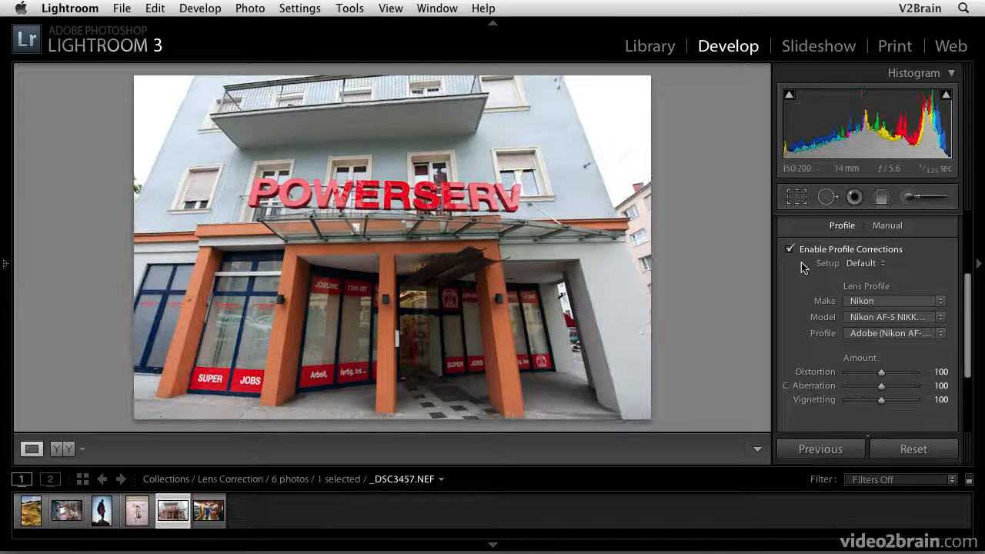